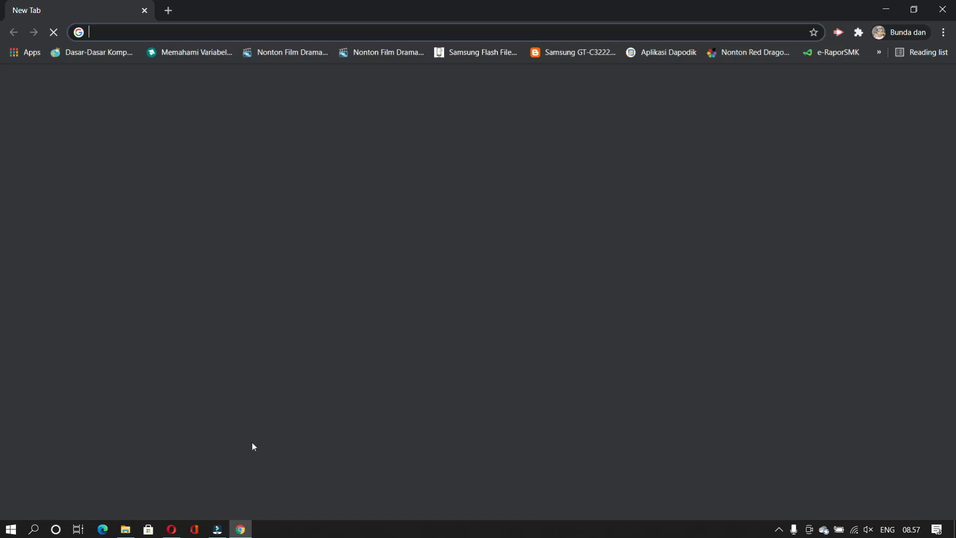
Step: Search Google for 'ppdbjatim.net pin' and pick the PPDBJatim.net result
left_click(112, 32)
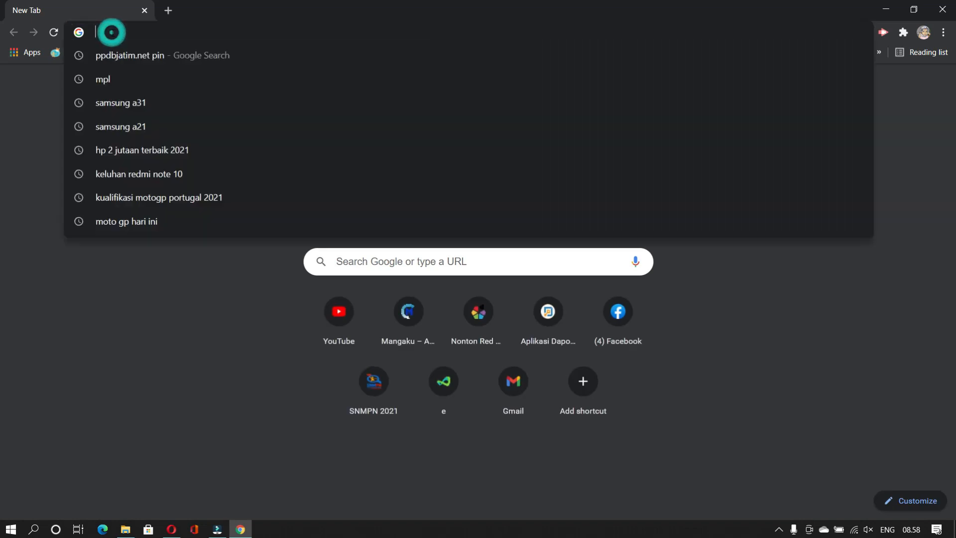
type("PPDB")
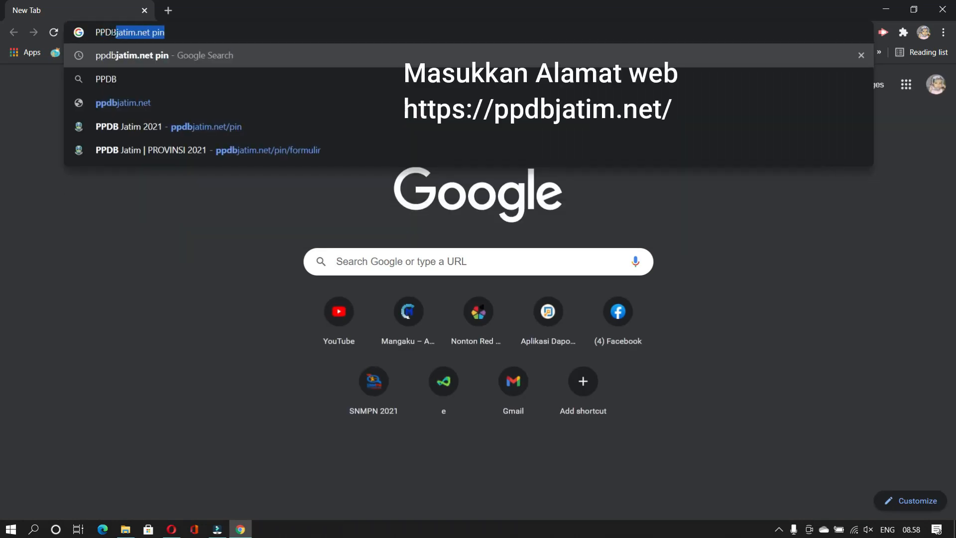
type("JA")
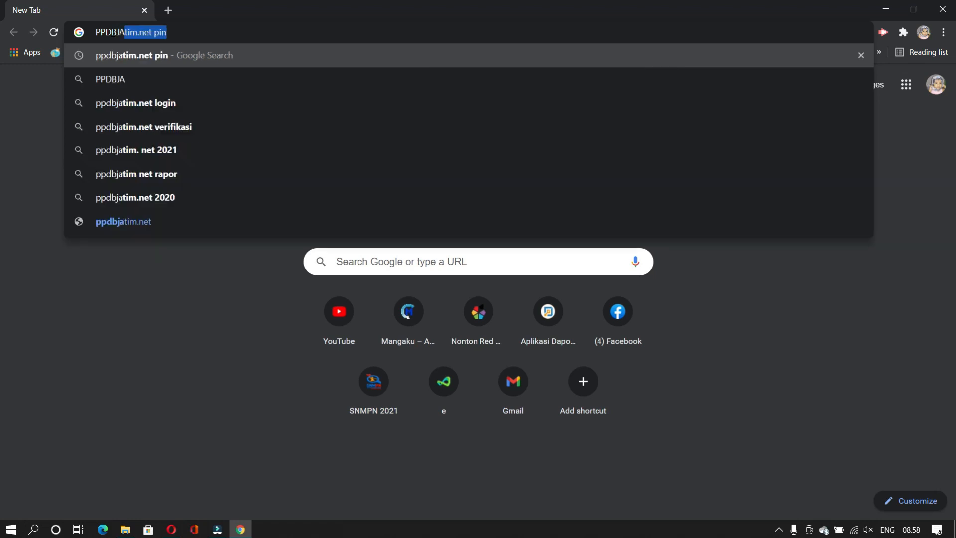
type("TIM")
key("Return")
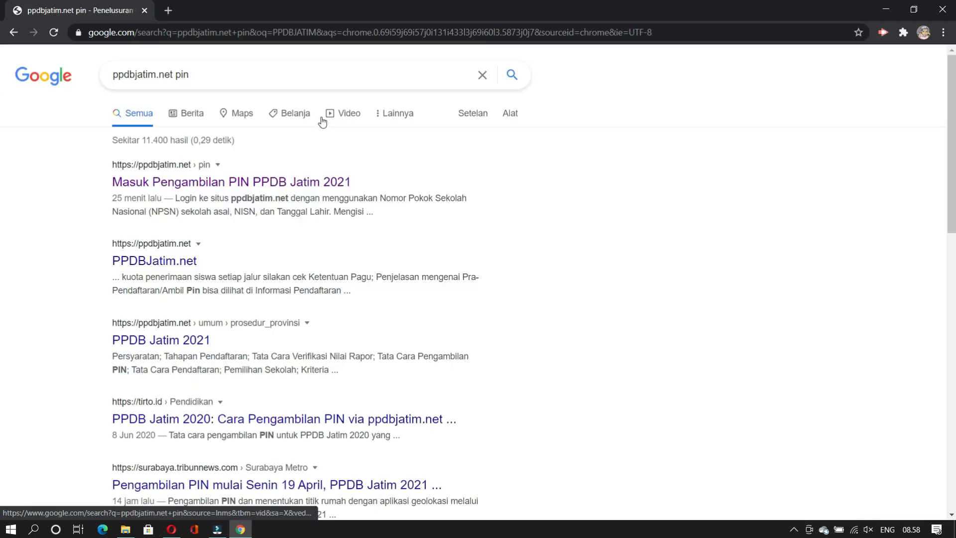
left_click(167, 265)
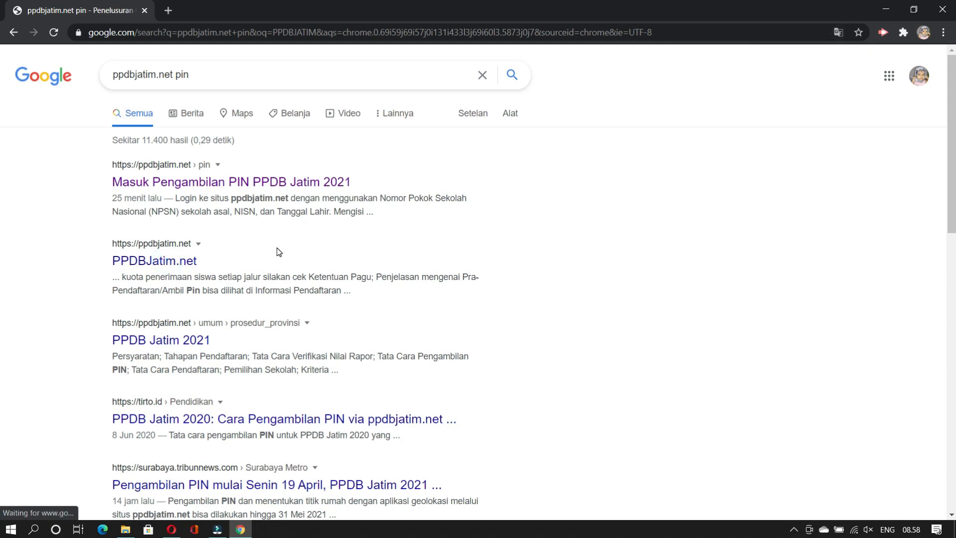
Step: Open PPDBJatim.net and go to Pra-Pendaftaran > Ambil PIN > Lulusan Jatim 2021
left_click(174, 264)
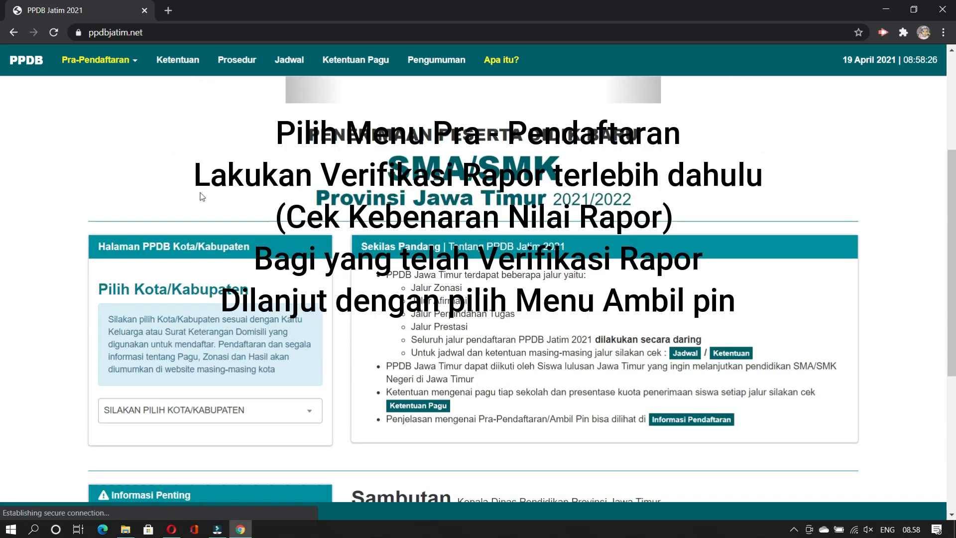
left_click(103, 59)
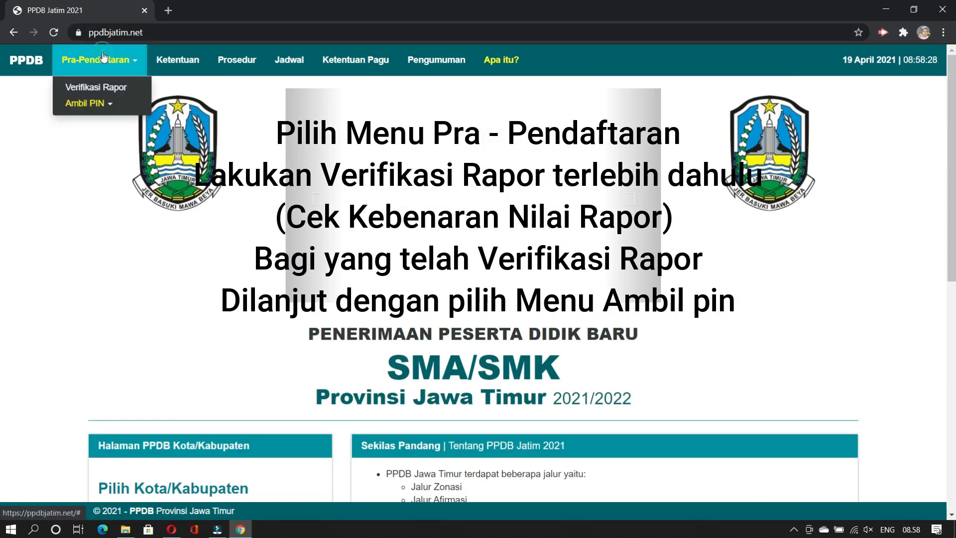
left_click(101, 104)
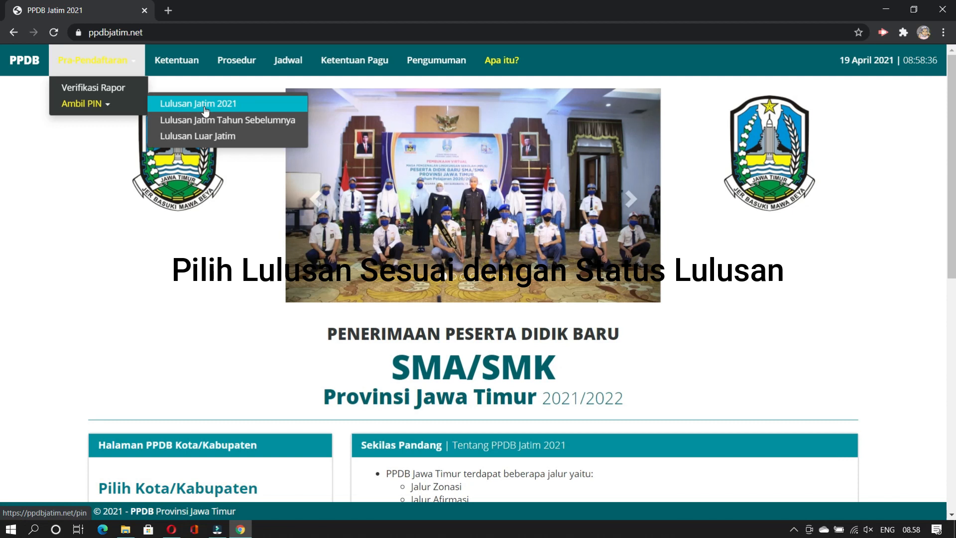
left_click(206, 110)
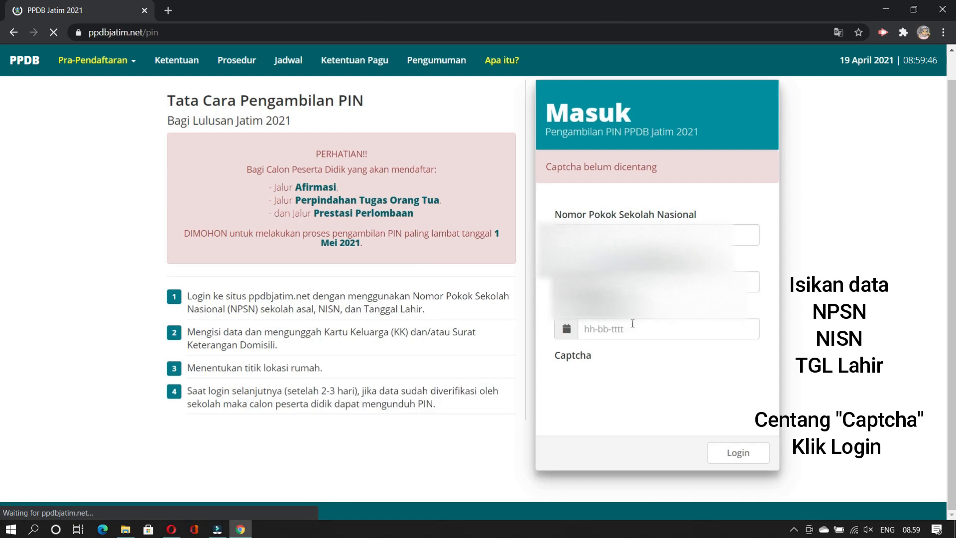
Step: Fill the saved NPSN and NISN values and pick the student's birth date in the calendar
left_click(602, 238)
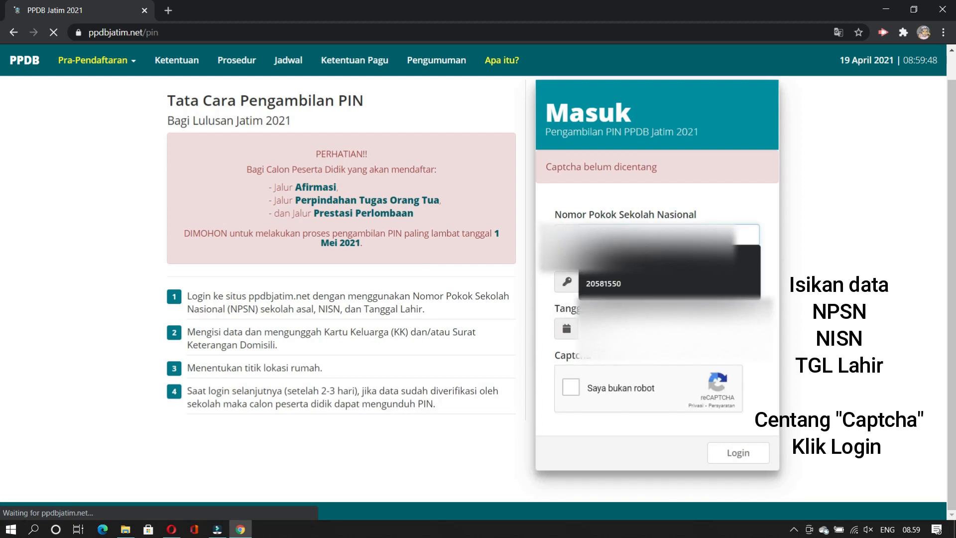
left_click(604, 263)
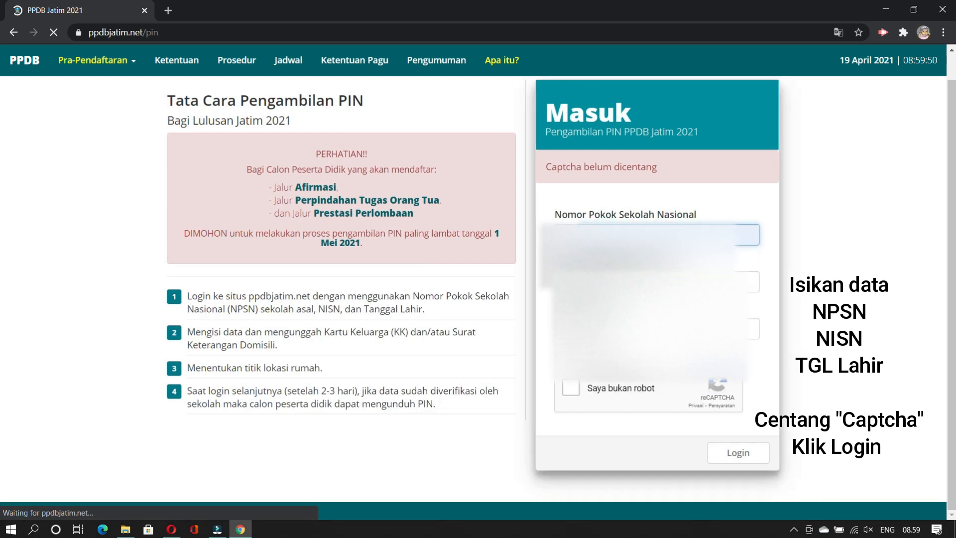
left_click(602, 281)
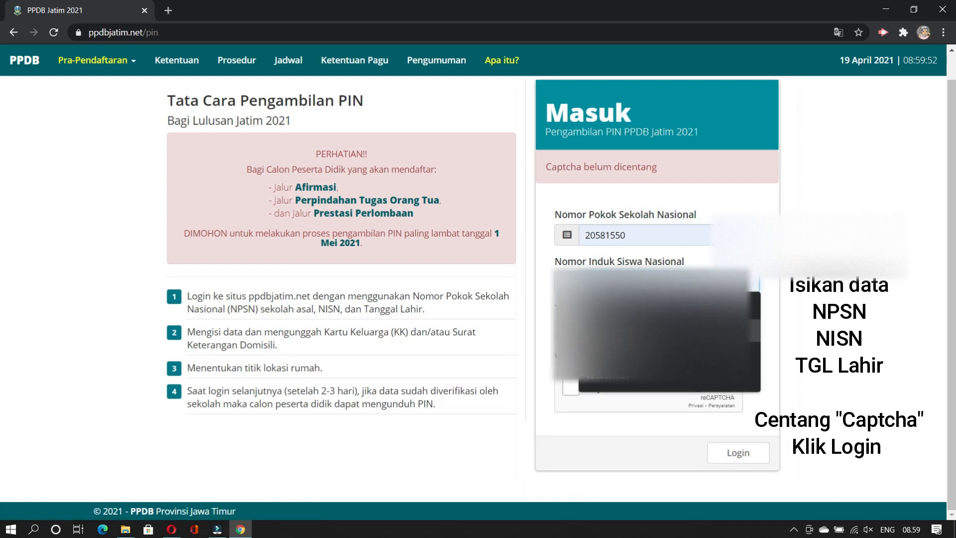
left_click(604, 331)
left_click(603, 329)
left_click(675, 354)
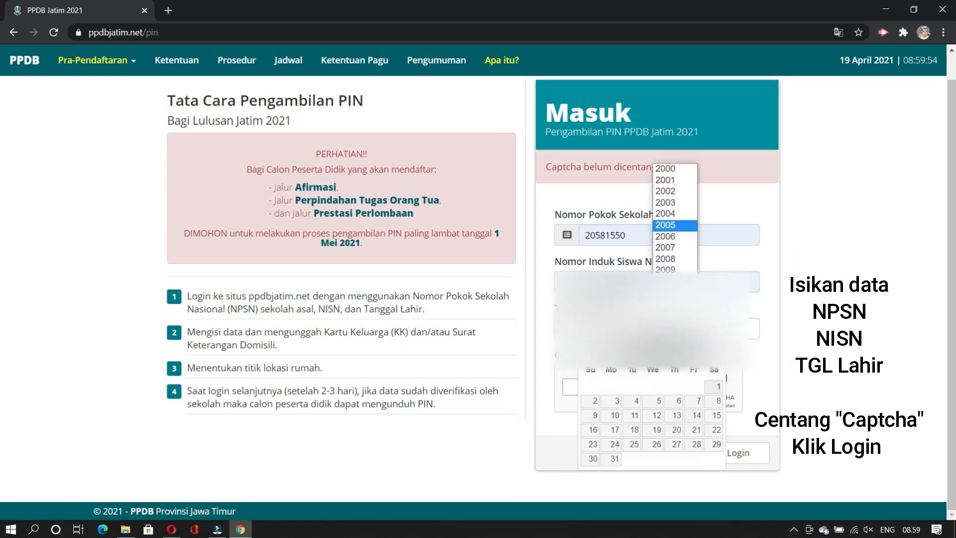
left_click(674, 213)
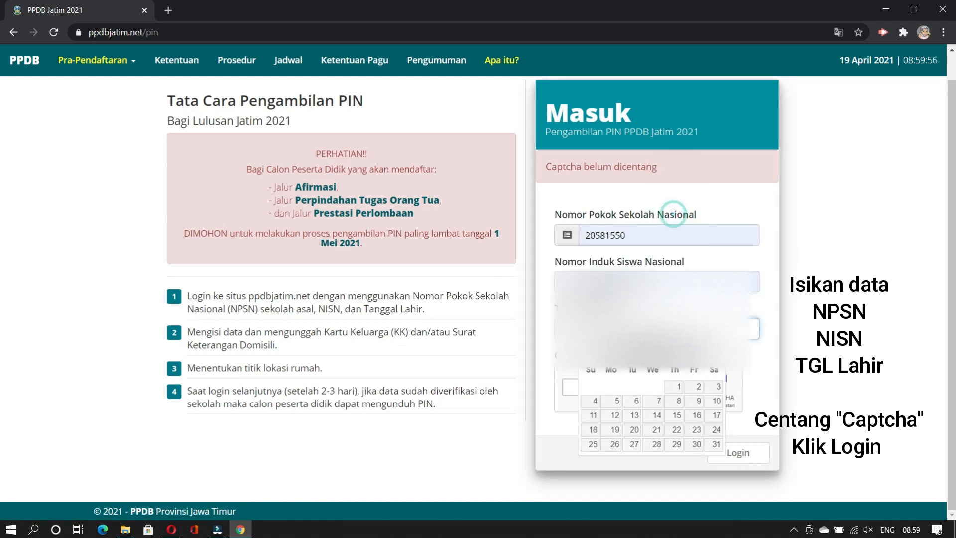
left_click(622, 354)
left_click(618, 440)
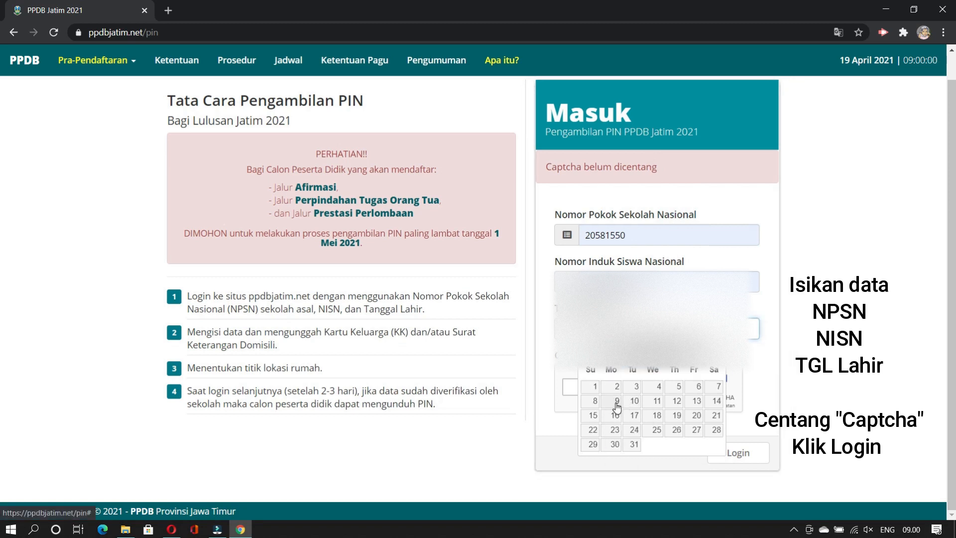
left_click(617, 401)
Step: Pass the 'Saya bukan robot' check after dismissing its connection error, then log in
left_click(571, 391)
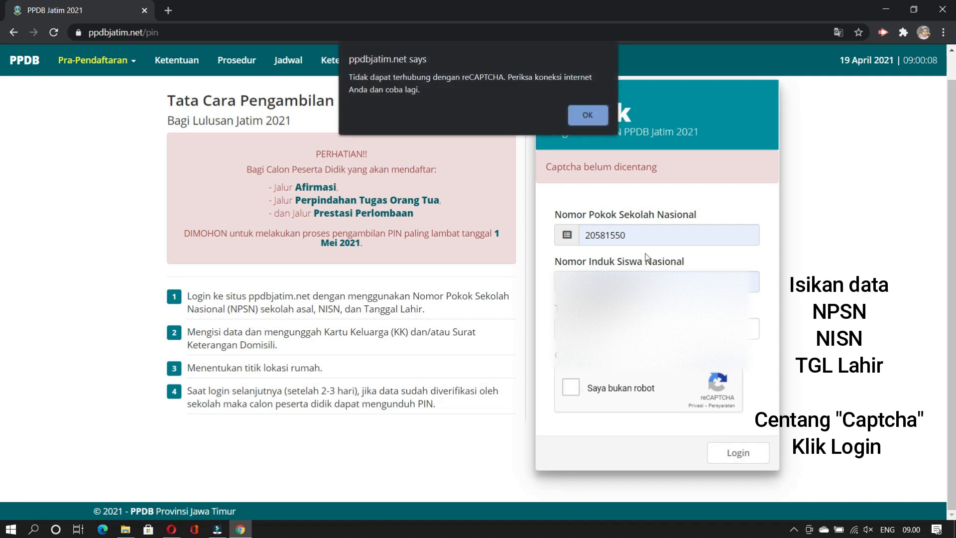
left_click(592, 123)
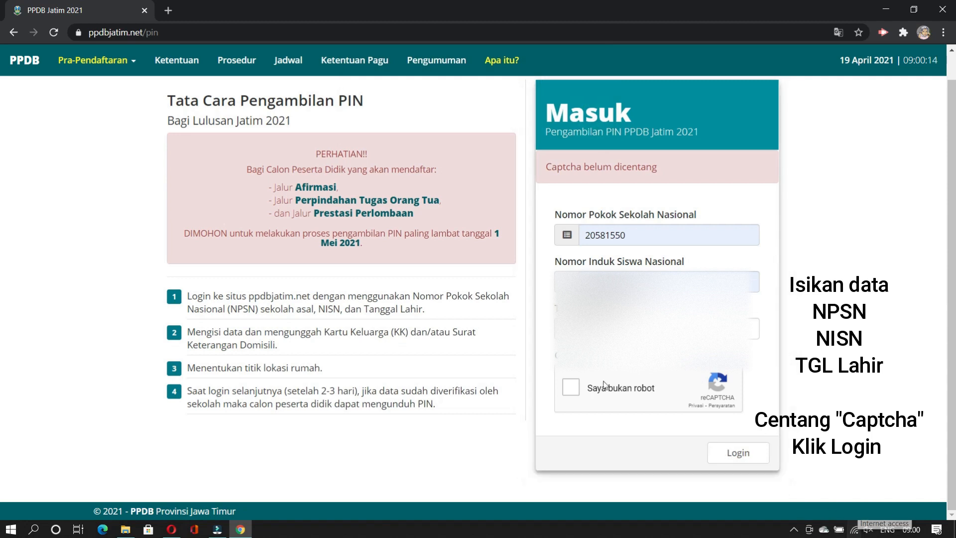
left_click(571, 388)
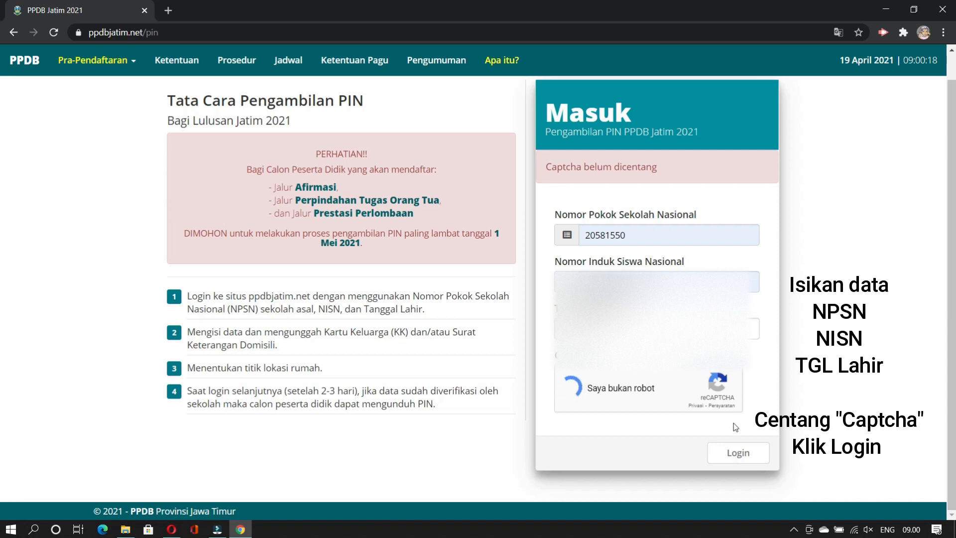
left_click(742, 456)
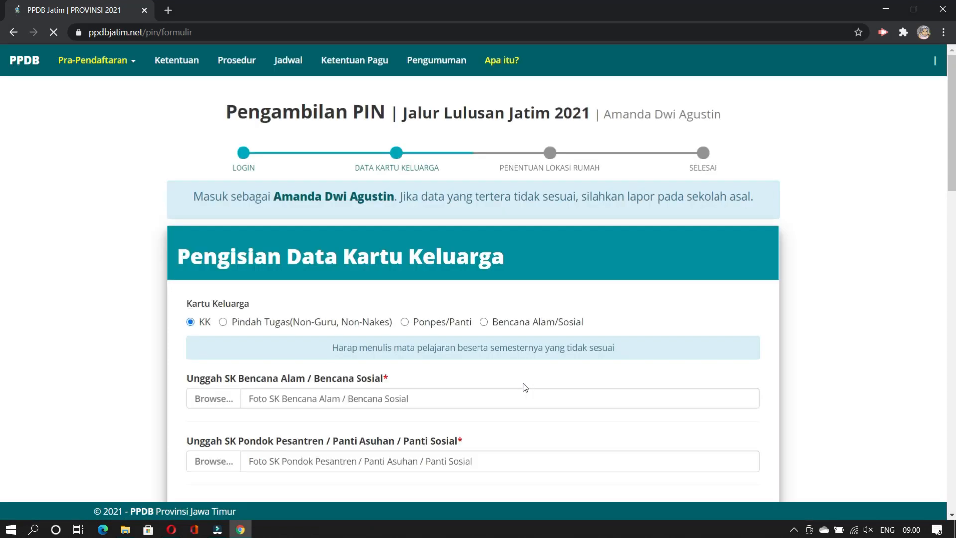
Step: Keep JAWA TIMUR as province and choose KABUPATEN JEMBER as Kabupaten/Kota
scroll(478, 361, "down", 2)
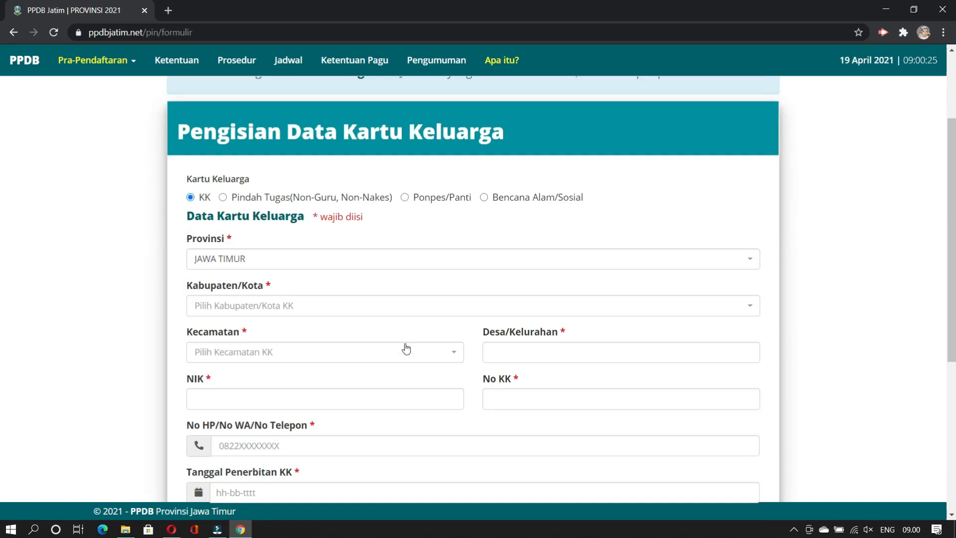
left_click(269, 258)
left_click(270, 258)
left_click(250, 306)
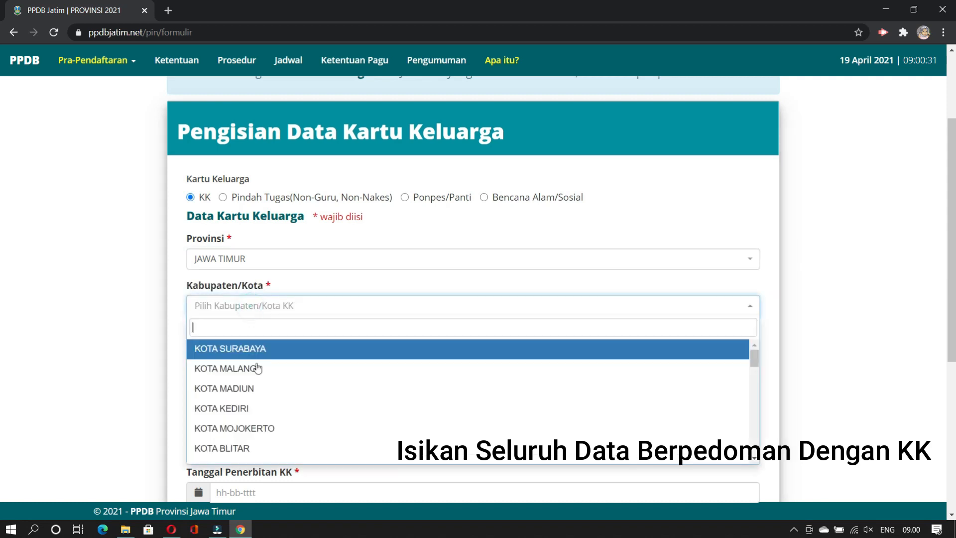
scroll(241, 368, "down", 5)
type("JEMB")
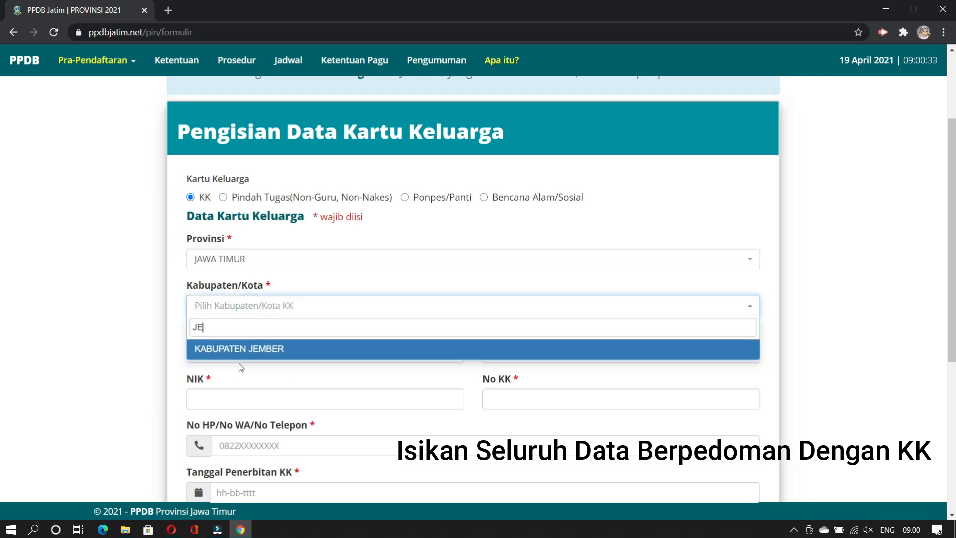
left_click(244, 350)
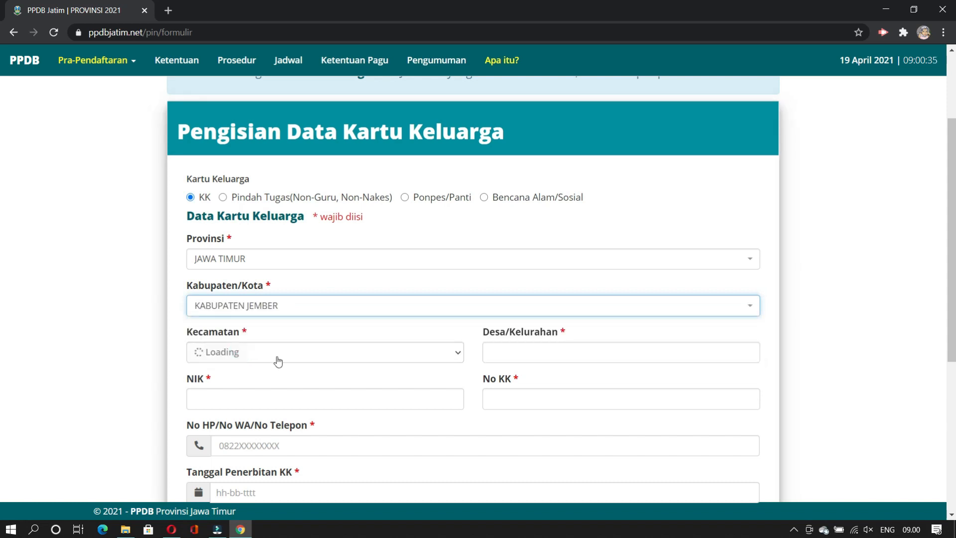
Step: Choose BANGSALSARI as Kecamatan, enter LANGKAP as Desa/Kelurahan, and start the NIK
left_click(309, 354)
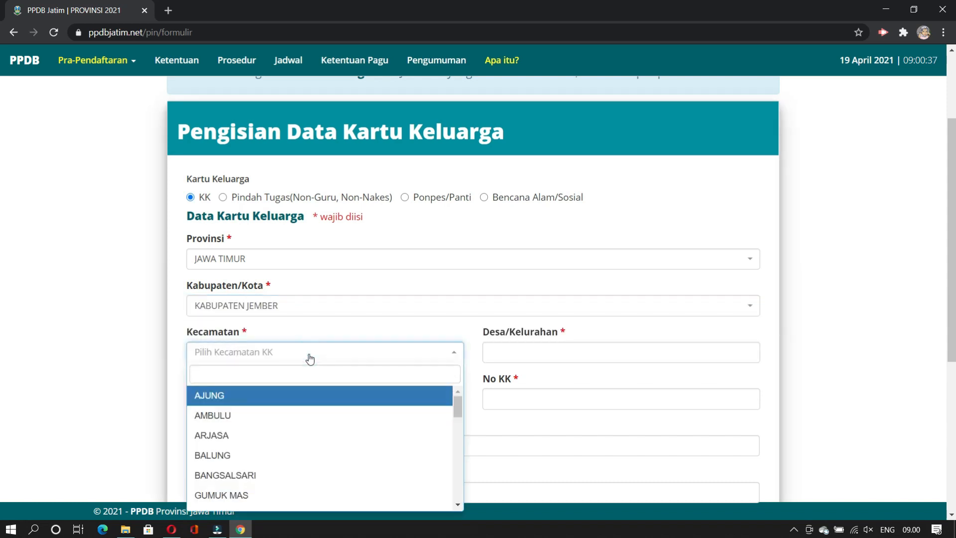
left_click(266, 476)
left_click(493, 354)
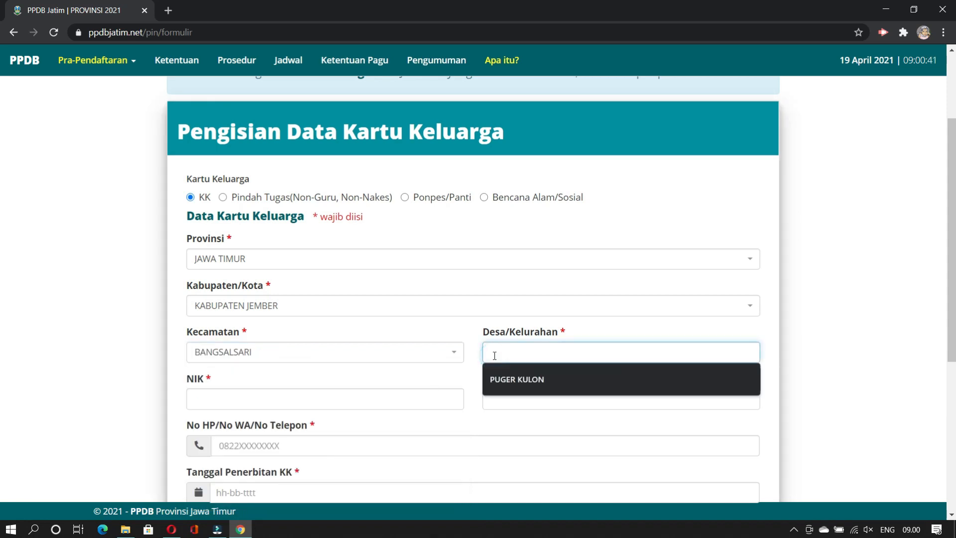
type("p")
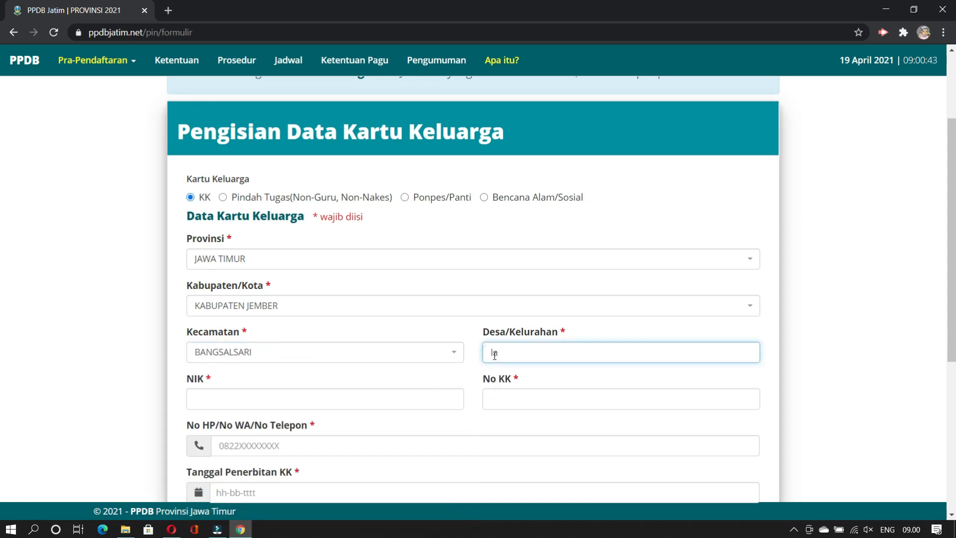
type("LANGKAP")
left_click(389, 399)
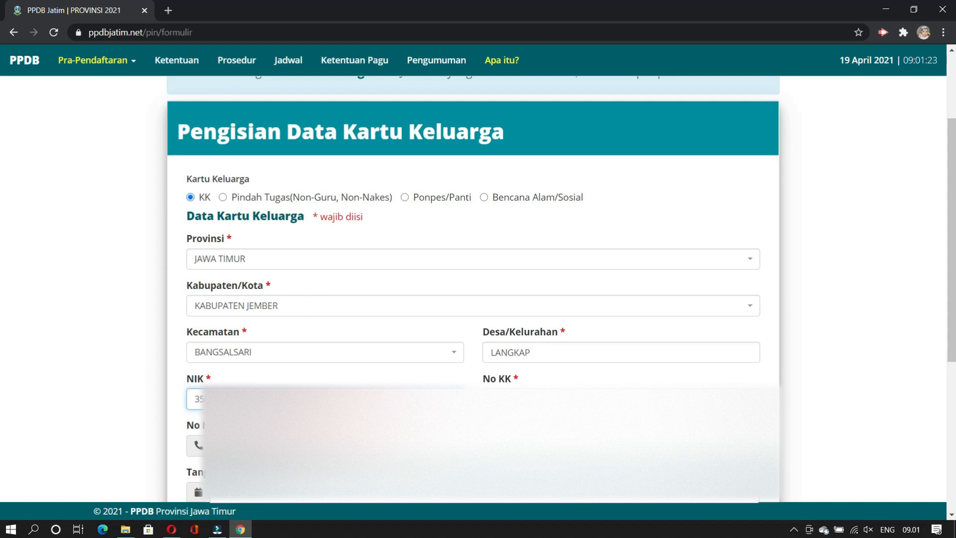
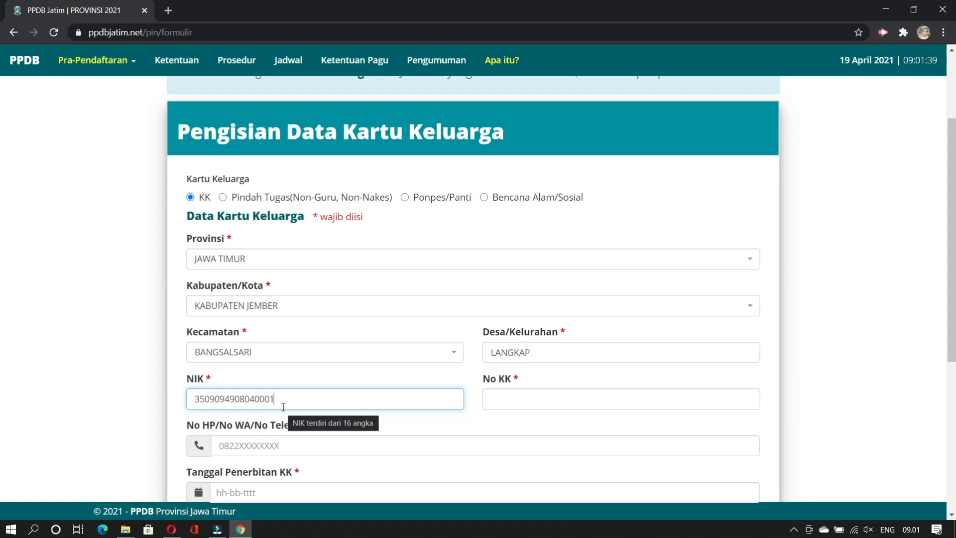
Step: Enter the student's NIK and the family card number (No KK)
left_click(500, 402)
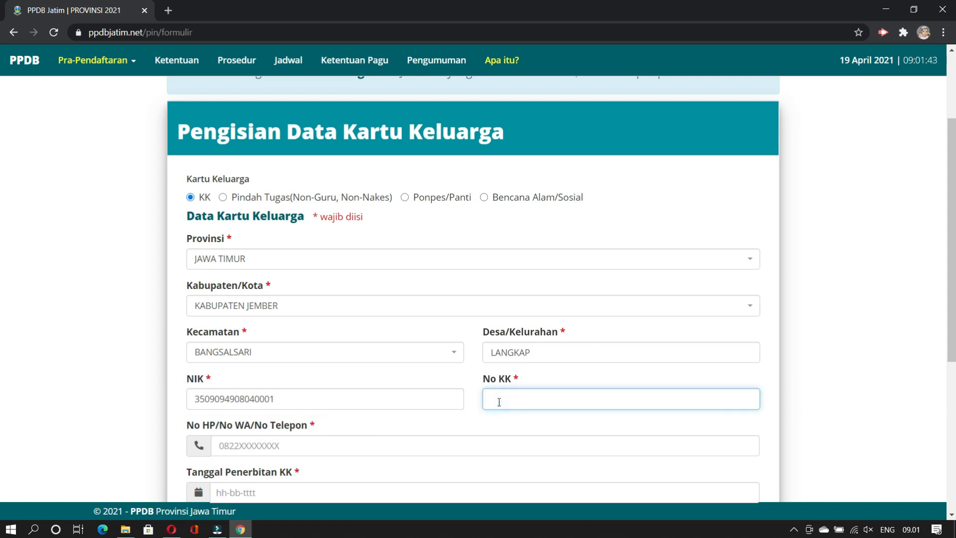
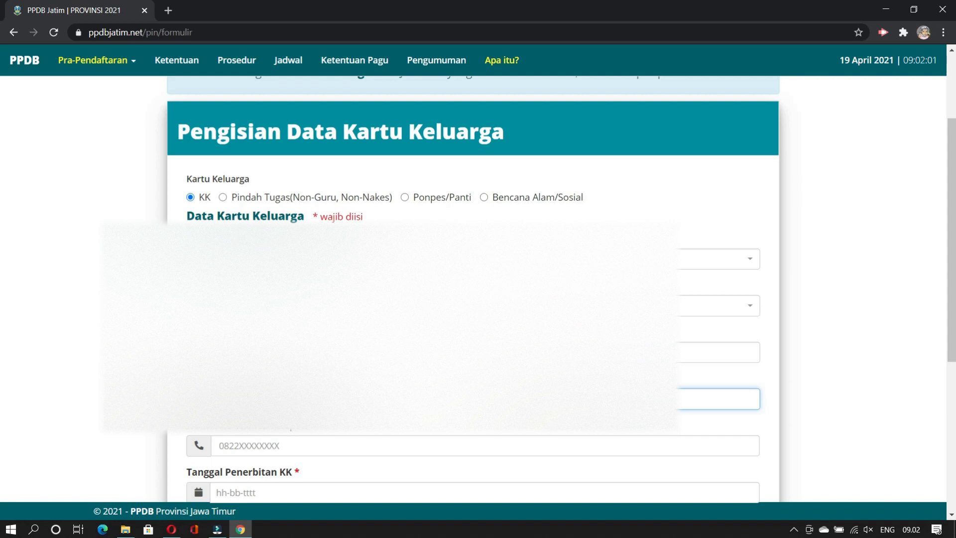
scroll(473, 319, "down", 2)
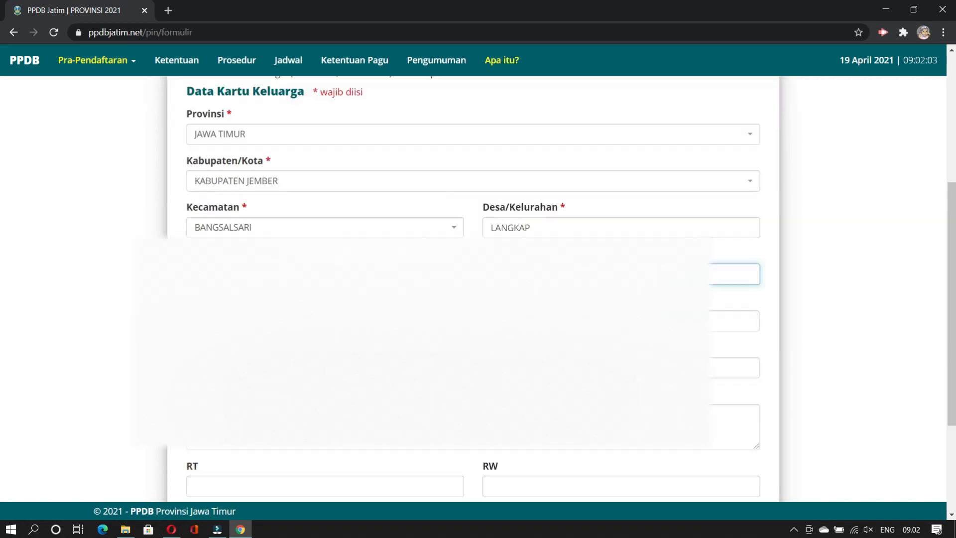
Step: Set Tanggal Penerbitan KK to the 13th of the issue month in 2020
left_click(473, 321)
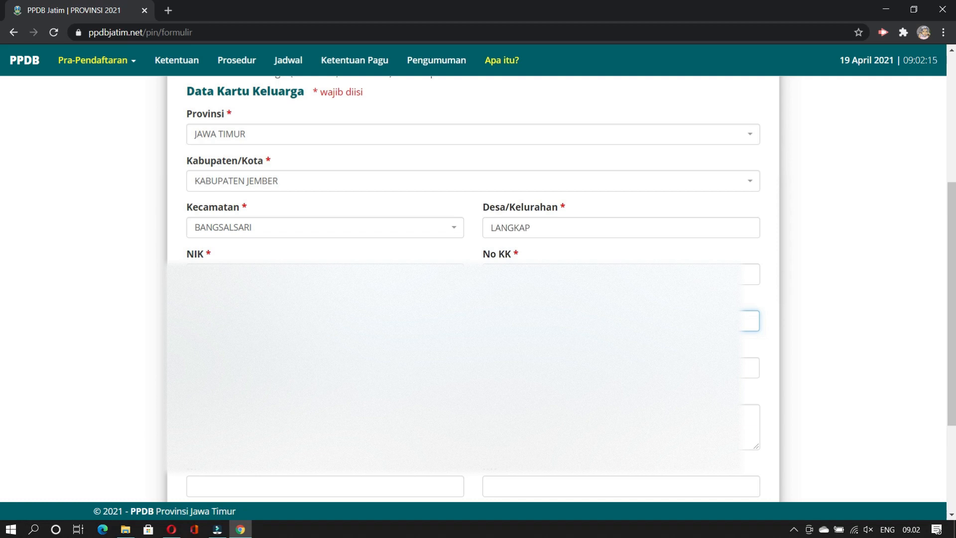
key("Tab")
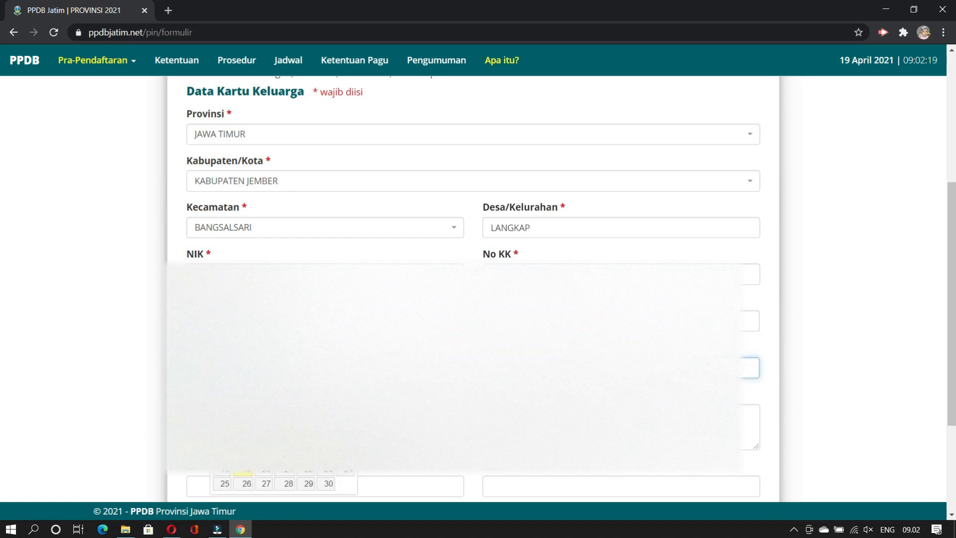
left_click(307, 391)
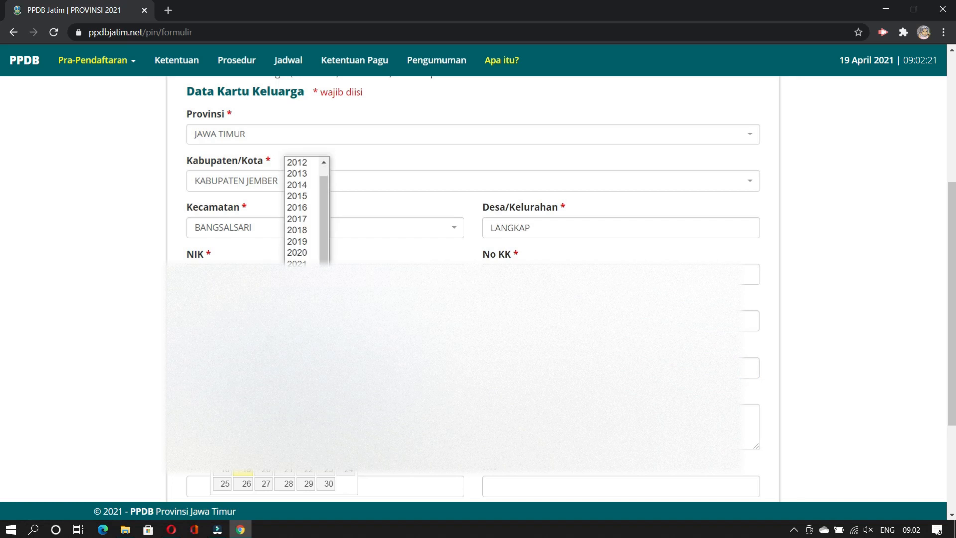
left_click(297, 252)
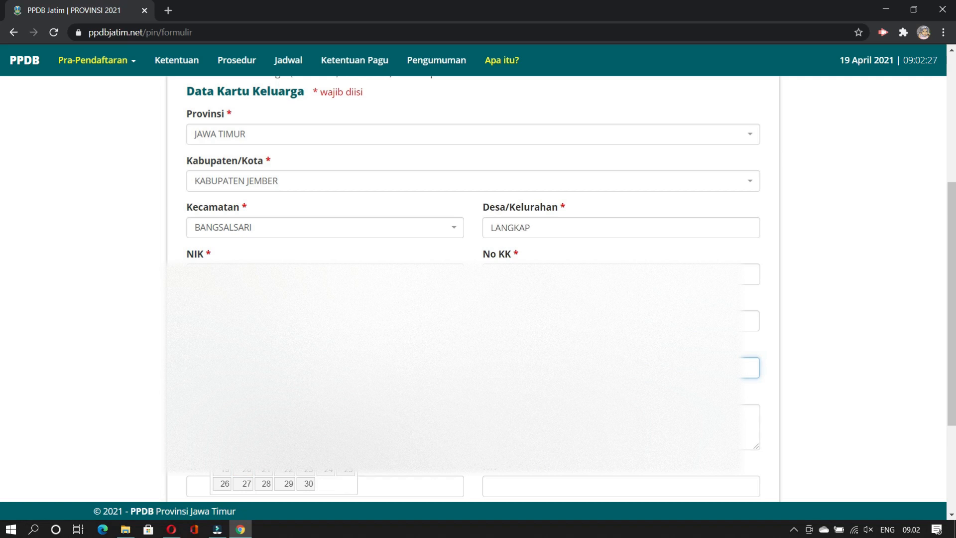
left_click(261, 390)
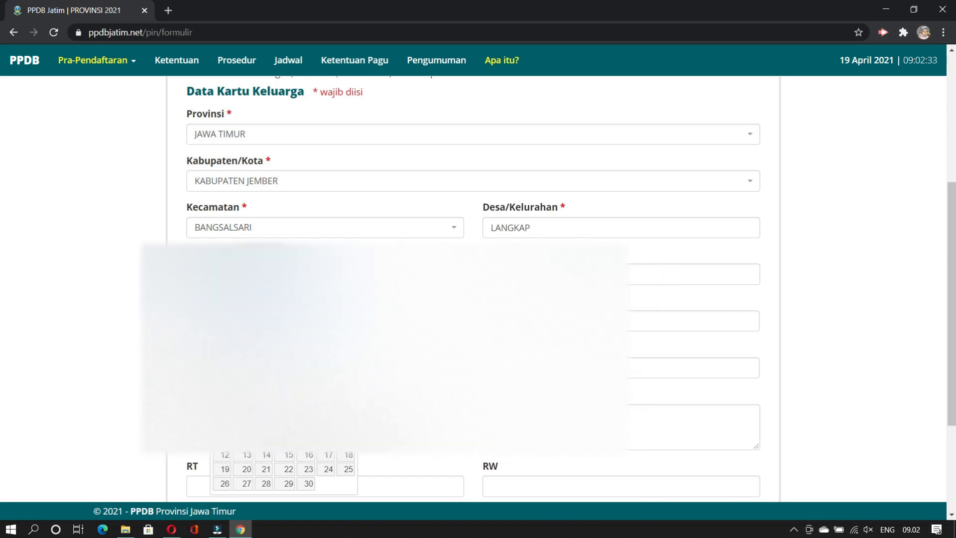
left_click(261, 296)
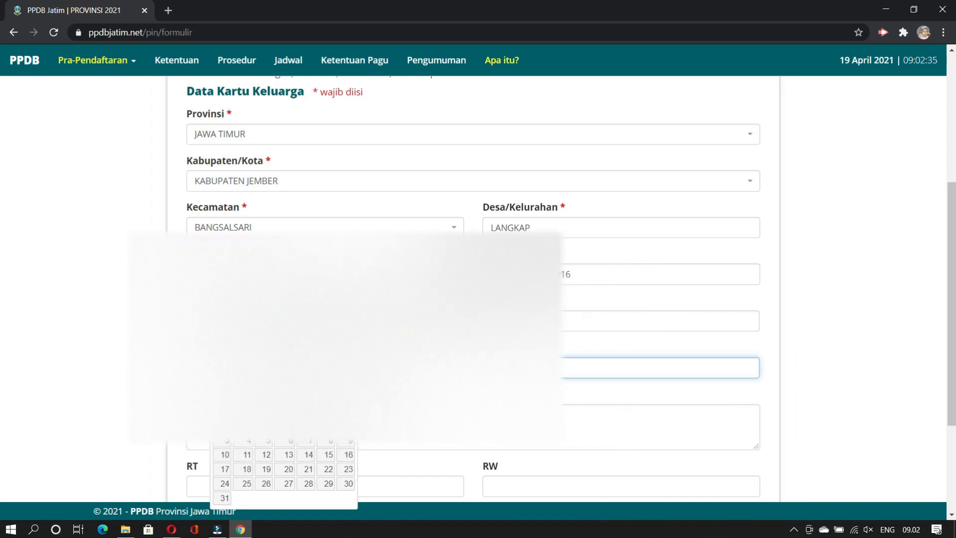
left_click(286, 455)
scroll(287, 448, "down", 3)
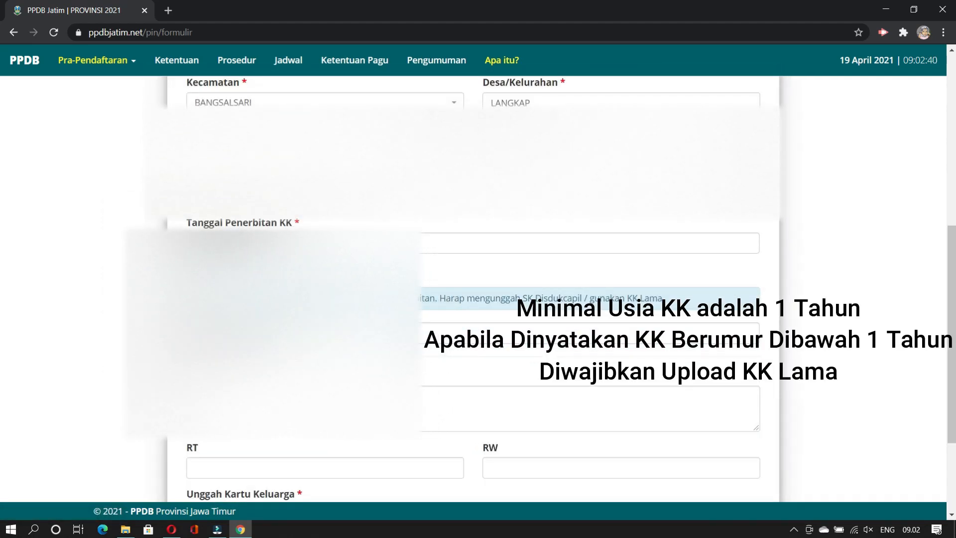
left_click(217, 339)
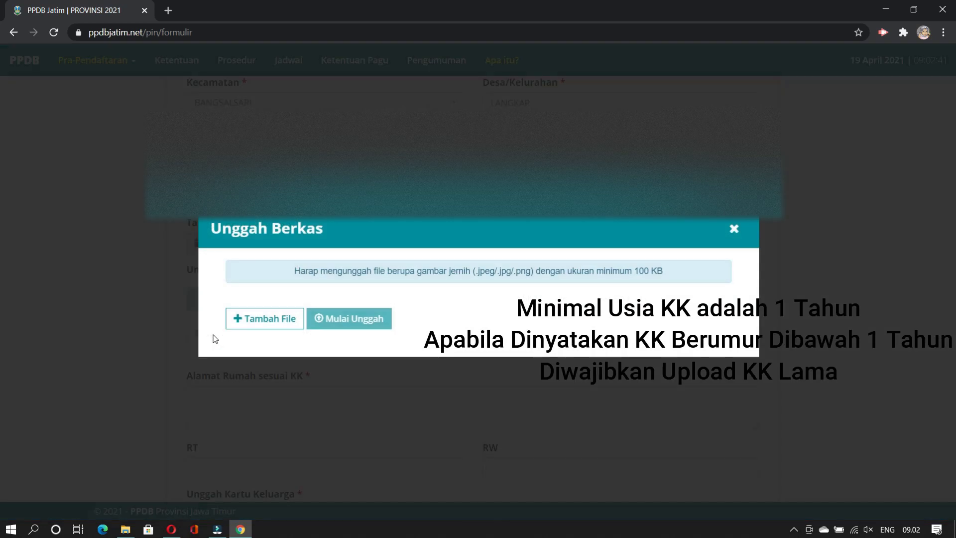
Step: Upload the WhatsApp image from Downloads as the SK Disdukcapil document
left_click(263, 322)
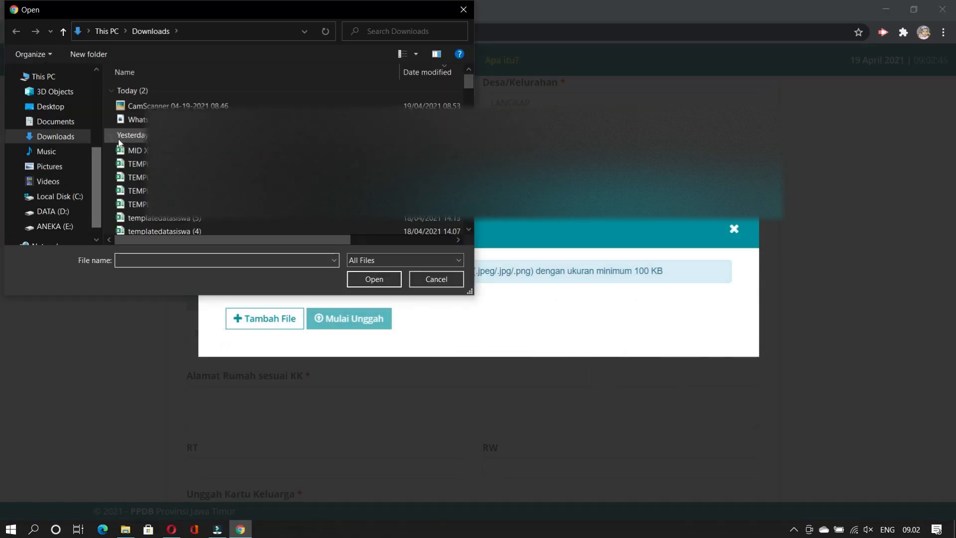
left_click(133, 120)
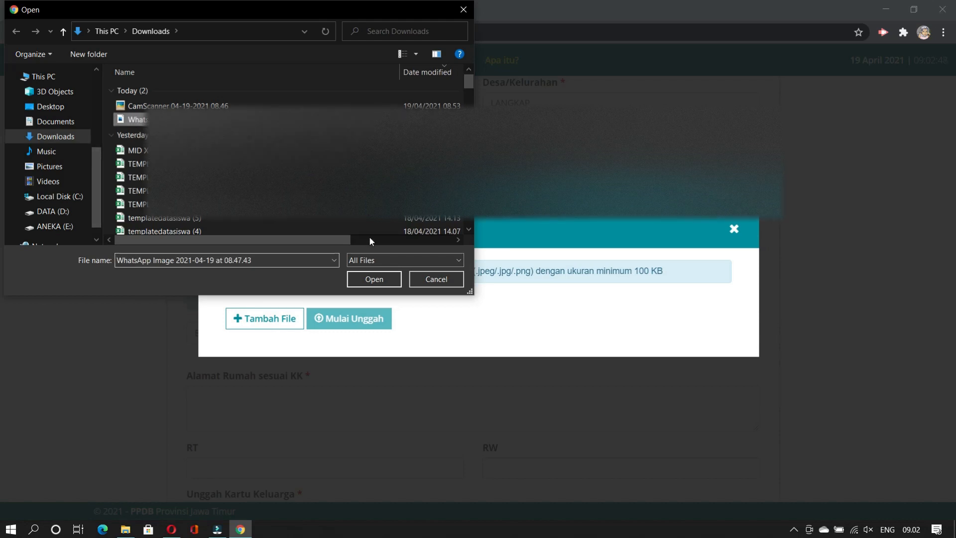
left_click(375, 279)
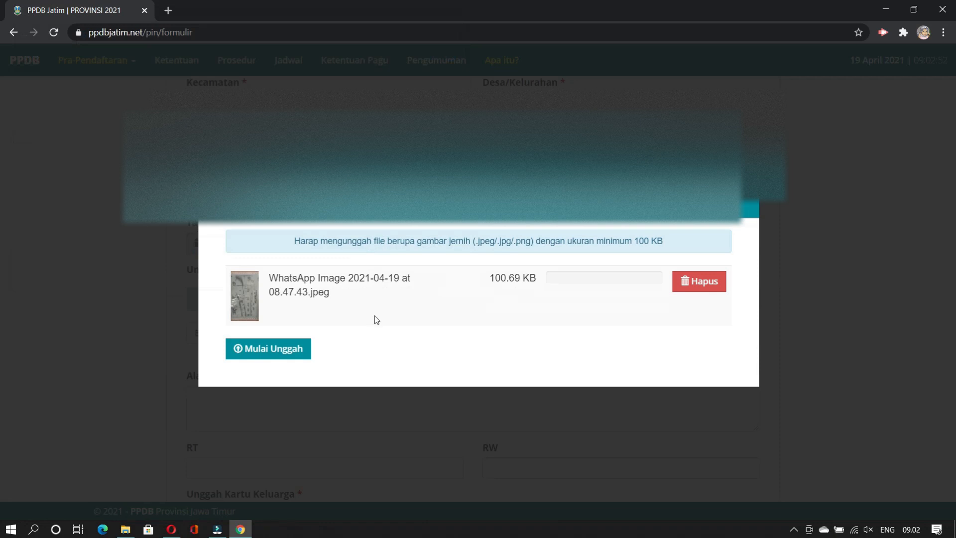
left_click(277, 351)
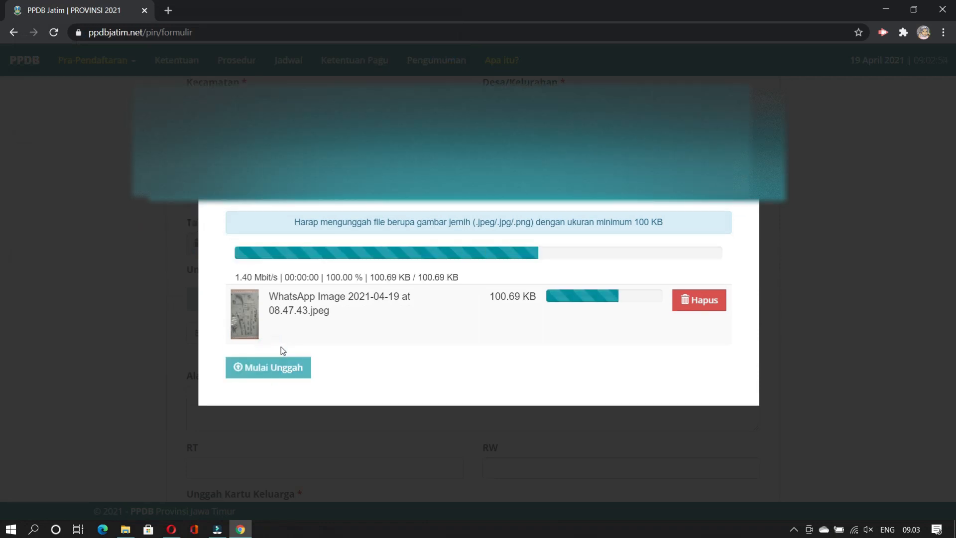
scroll(370, 333, "down", 3)
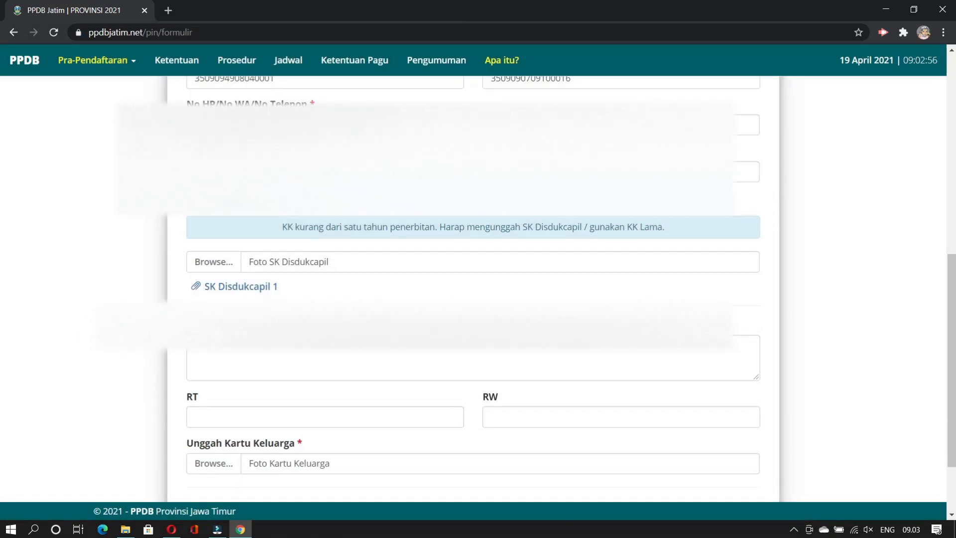
left_click(473, 252)
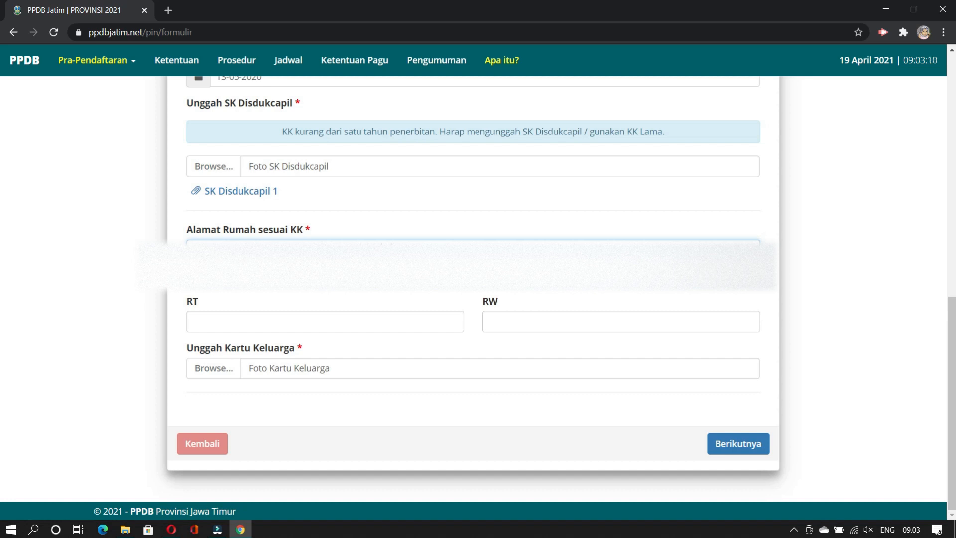
Step: Set RT to 1 and RW to 6
left_click(223, 320)
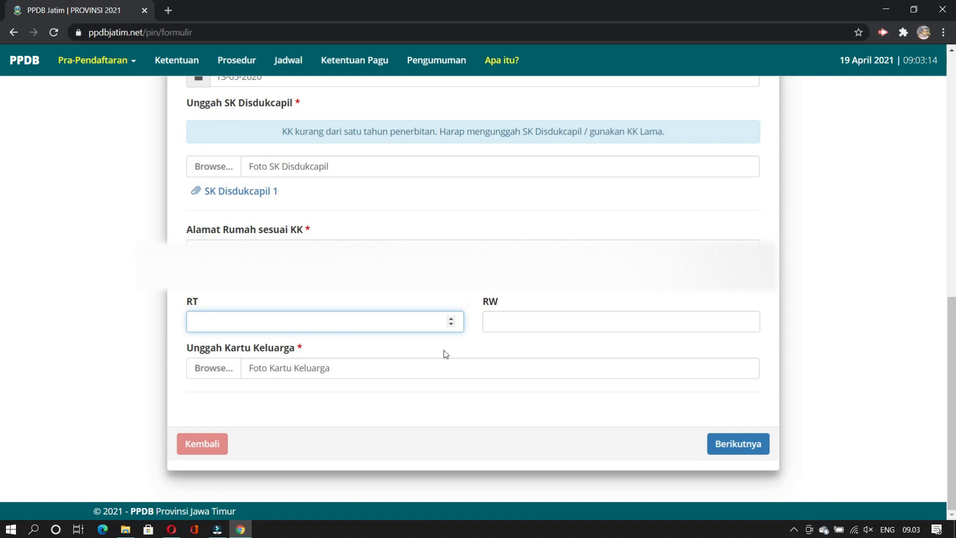
type("1")
left_click(528, 319)
type("6")
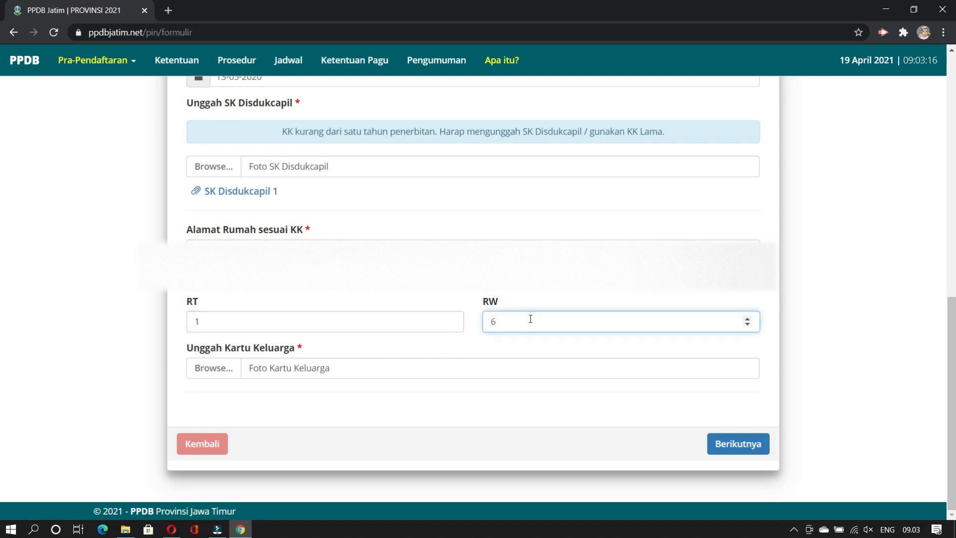
Step: Upload the CamScanner jpg as the Foto Kartu Keluarga
left_click(220, 367)
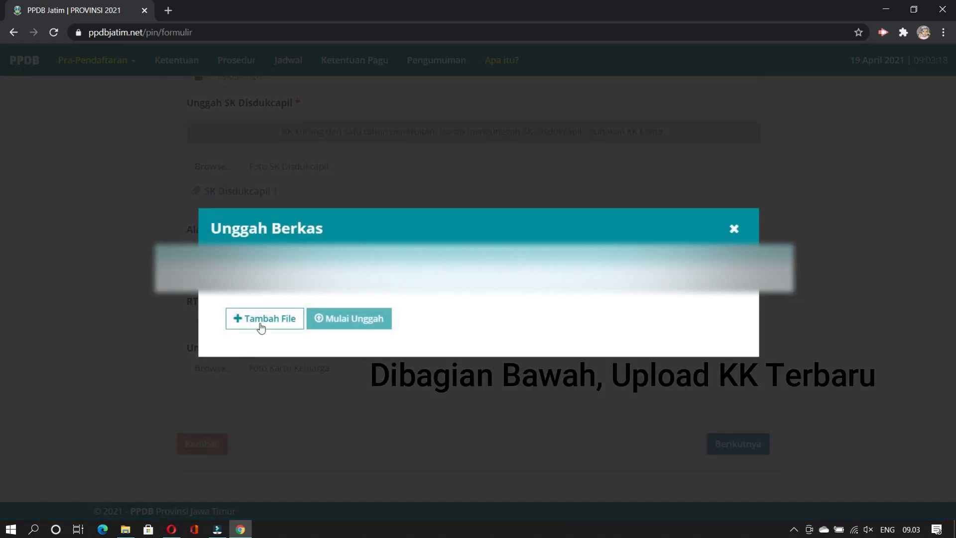
left_click(261, 325)
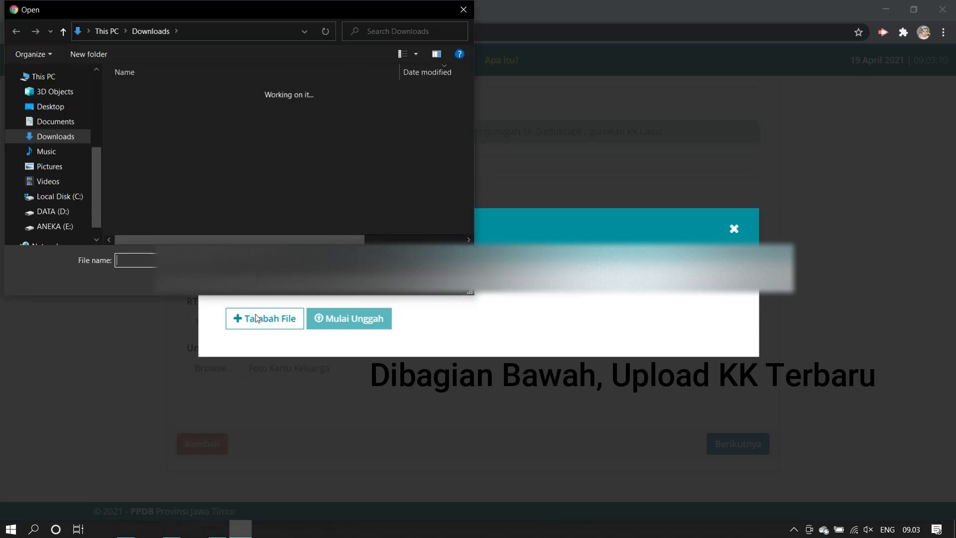
left_click(197, 107)
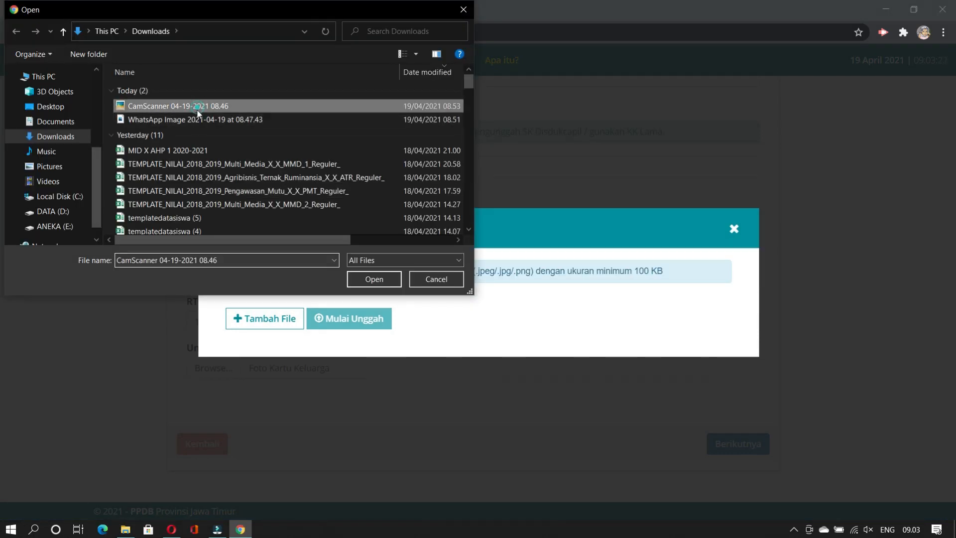
left_click(373, 279)
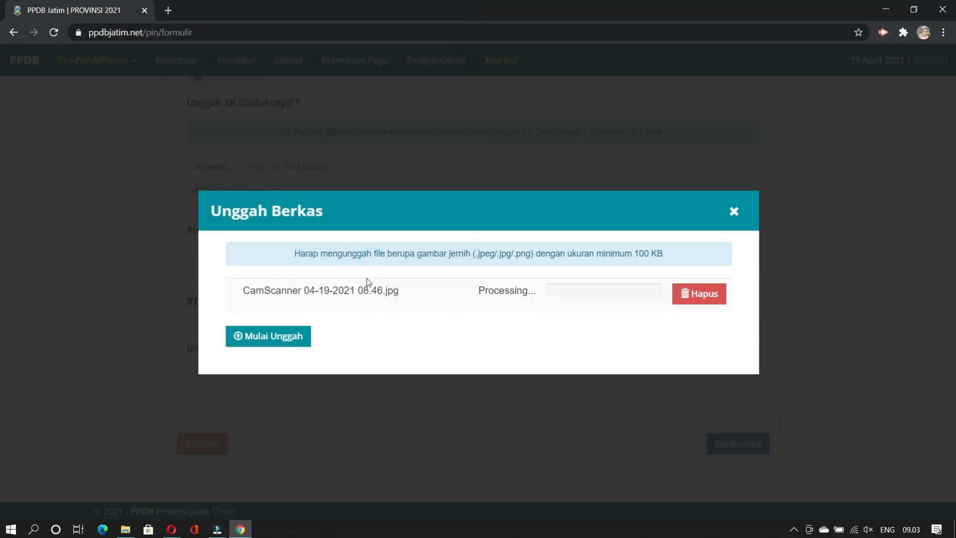
left_click(277, 347)
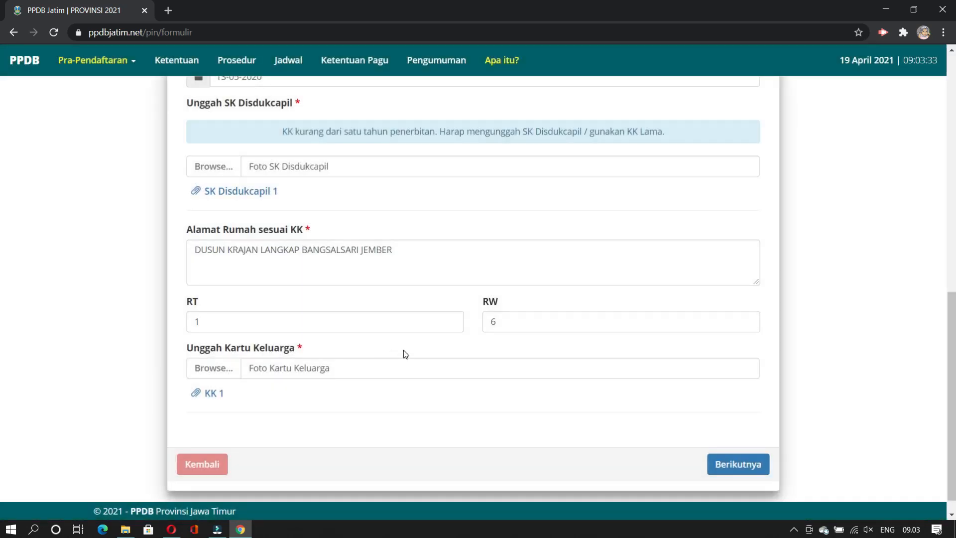
scroll(403, 351, "up", 10)
scroll(405, 345, "down", 4)
scroll(405, 345, "up", 4)
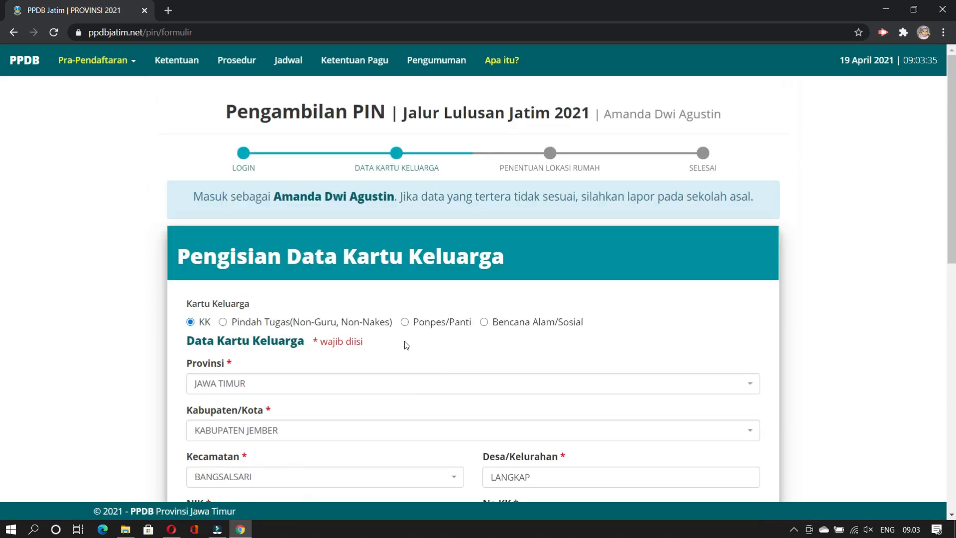
scroll(404, 339, "down", 10)
scroll(405, 335, "down", 1)
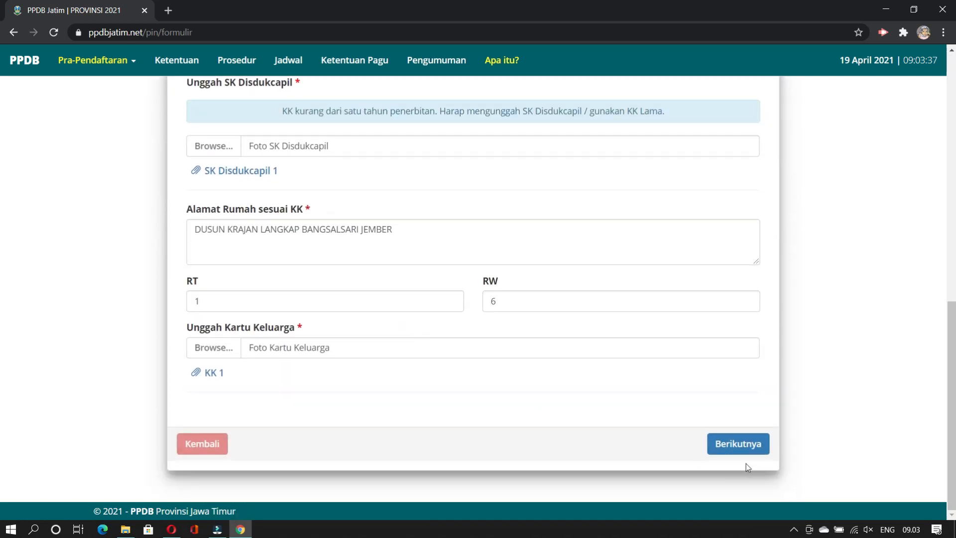
Step: Continue to the Pilih Lokasi Rumah step and load the map
left_click(736, 449)
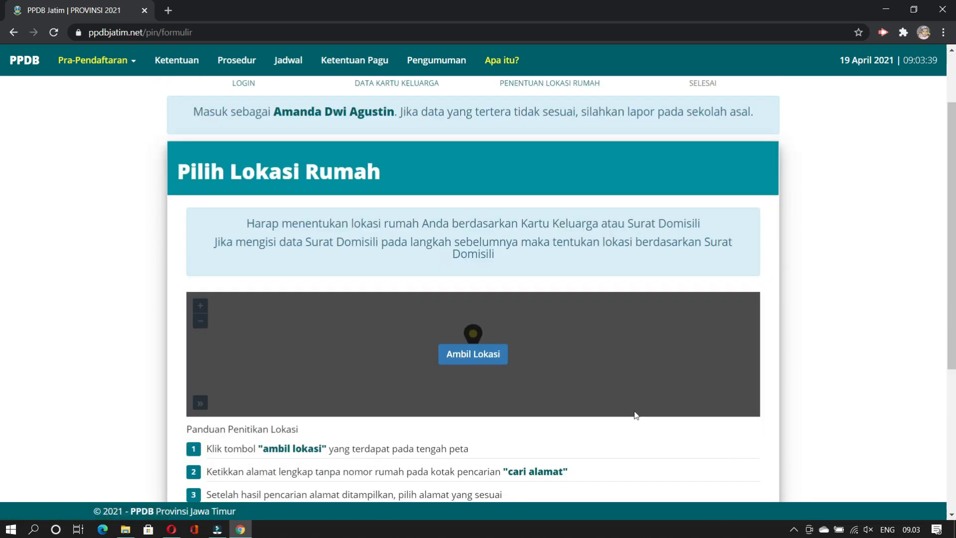
scroll(570, 303, "down", 5)
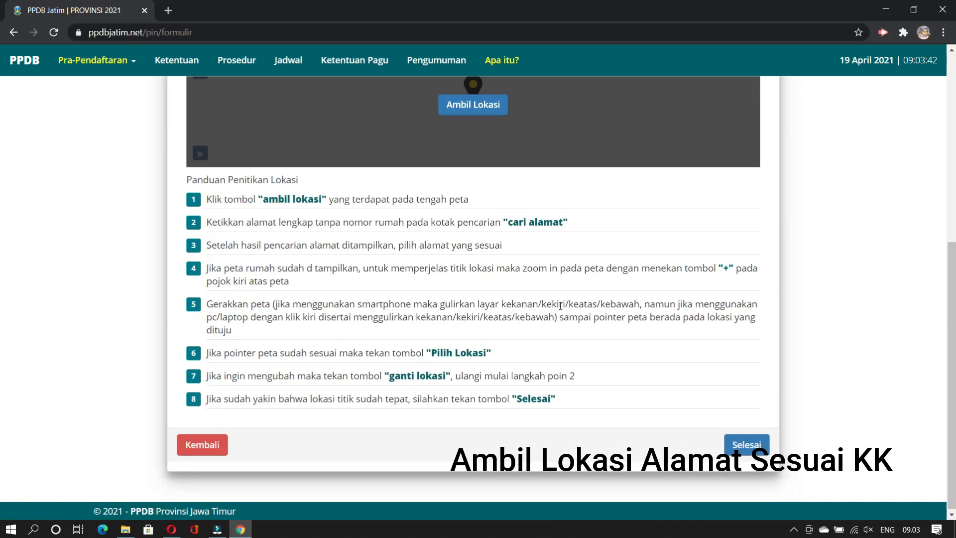
scroll(561, 305, "up", 4)
left_click(486, 292)
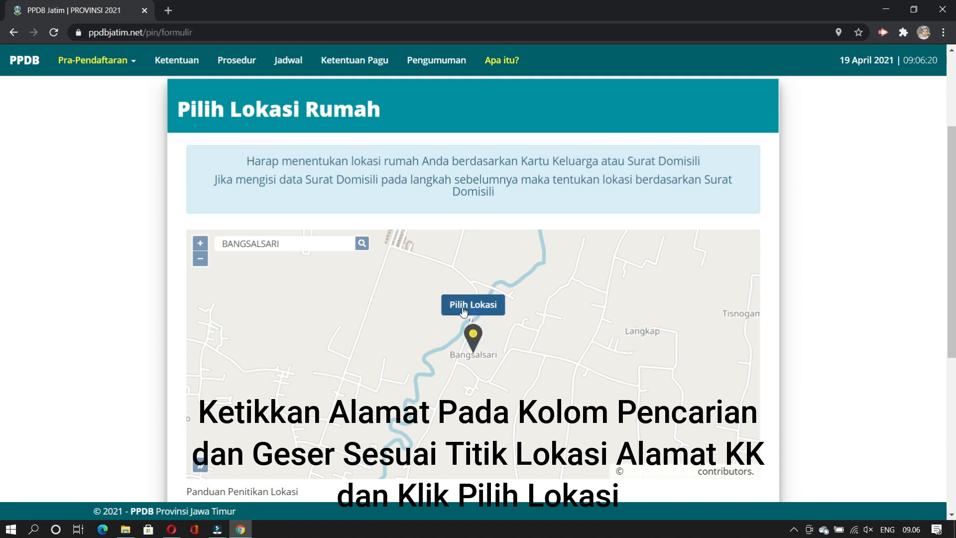
scroll(634, 340, "up", 1)
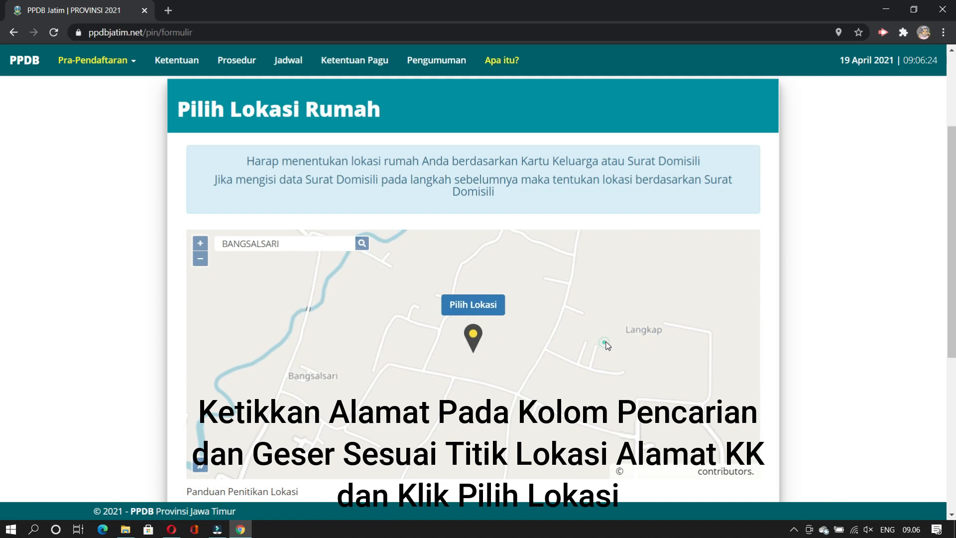
scroll(610, 344, "up", 1)
Step: Position the map marker on the home near Langkap and confirm it with Pilih Lokasi
left_click(661, 342)
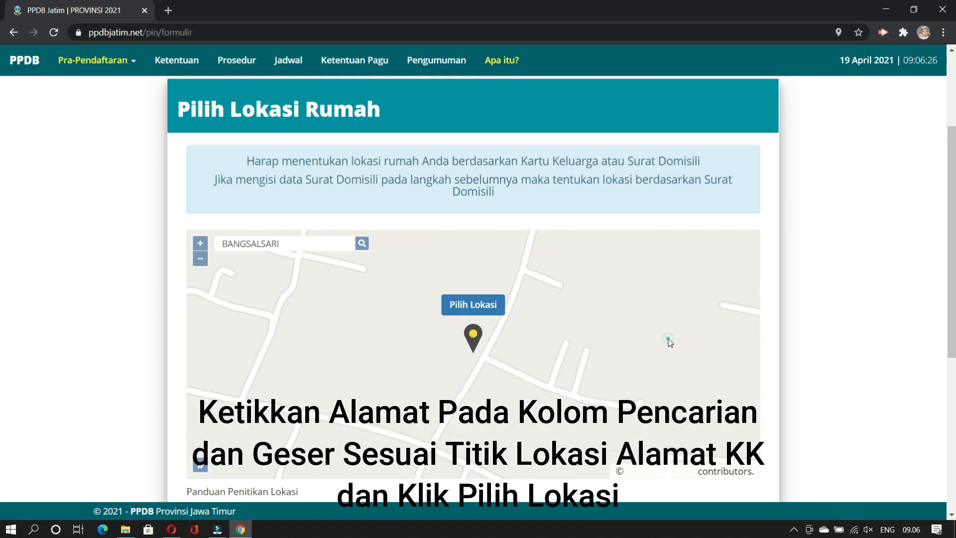
double_click(668, 339)
left_click_drag(590, 361, 443, 405)
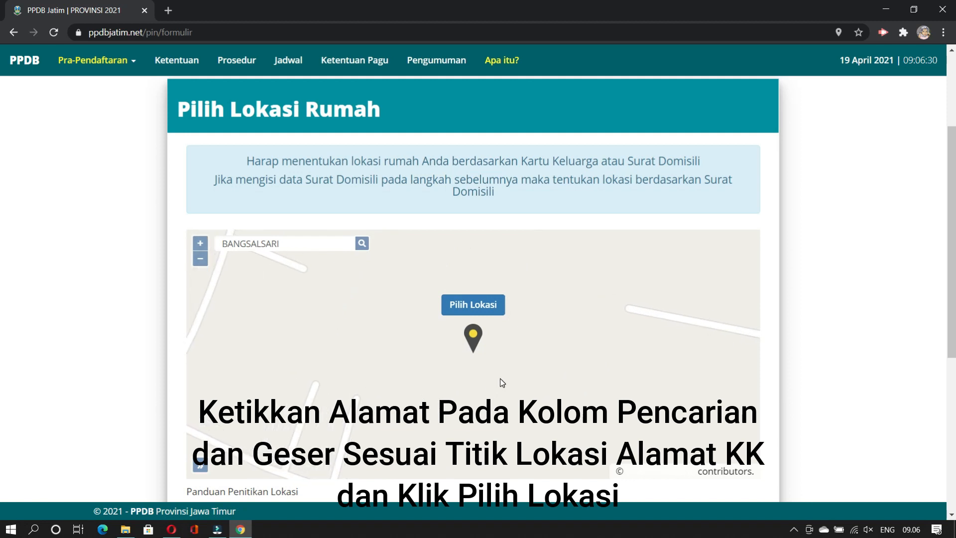
left_click(200, 259)
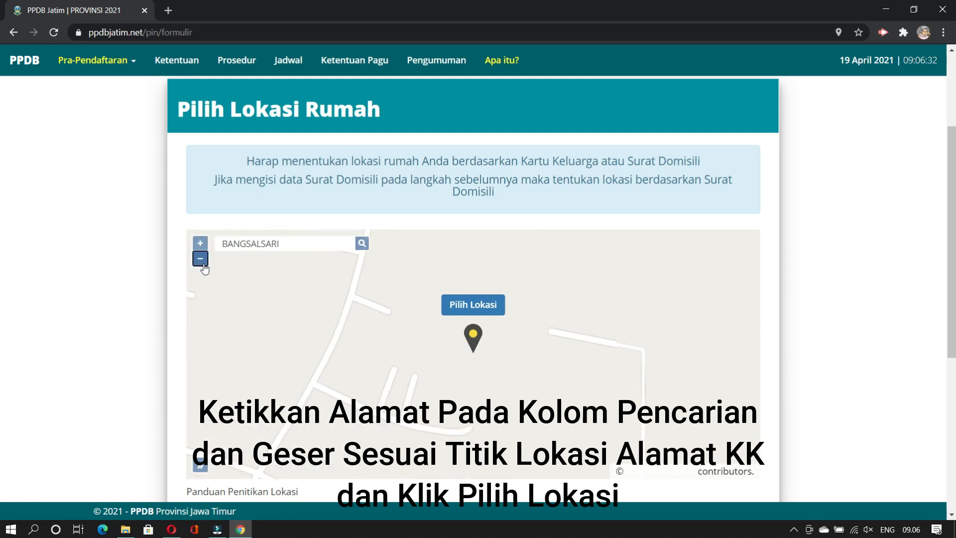
left_click(203, 264)
mouse_move(508, 357)
left_mouse_down()
mouse_move(495, 369)
mouse_move(510, 367)
left_mouse_up()
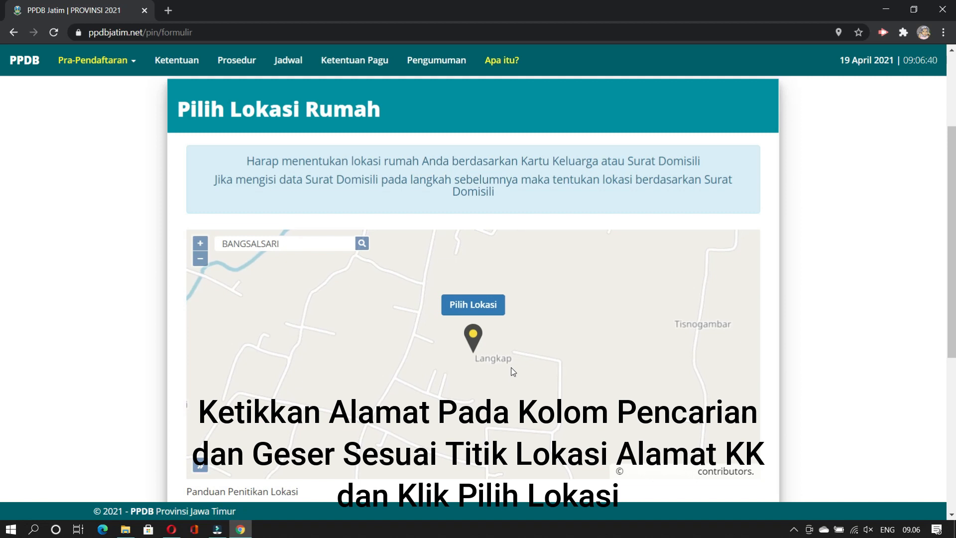
left_click(469, 305)
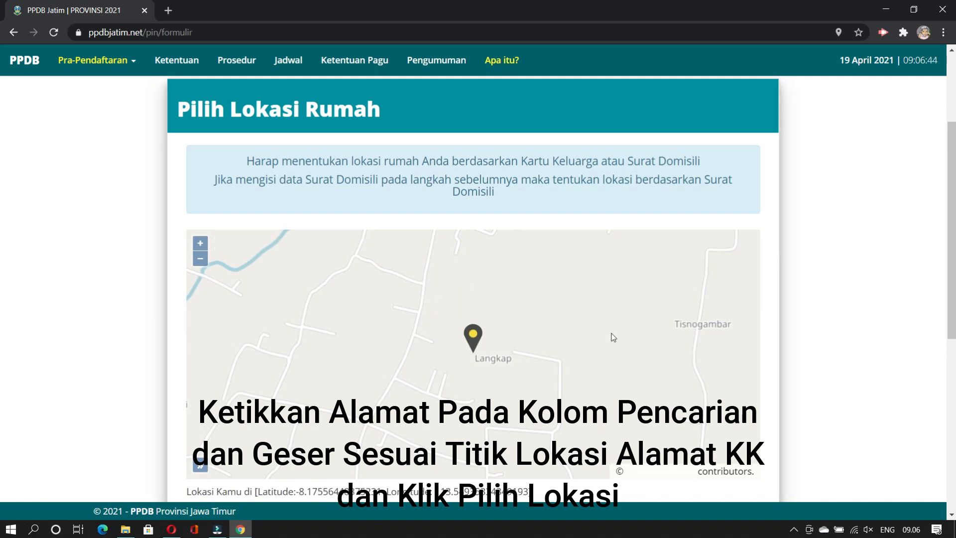
scroll(802, 327, "down", 3)
scroll(803, 327, "down", 4)
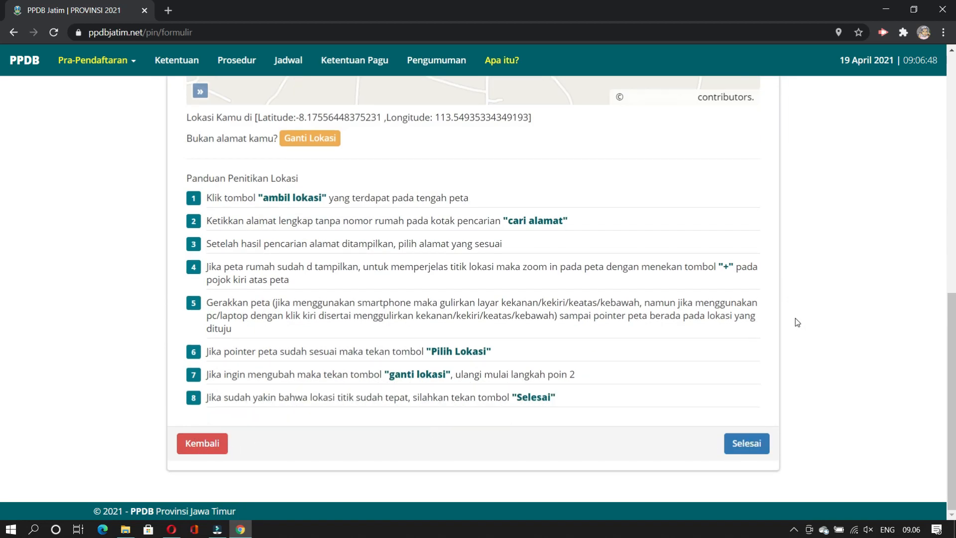
scroll(795, 319, "up", 8)
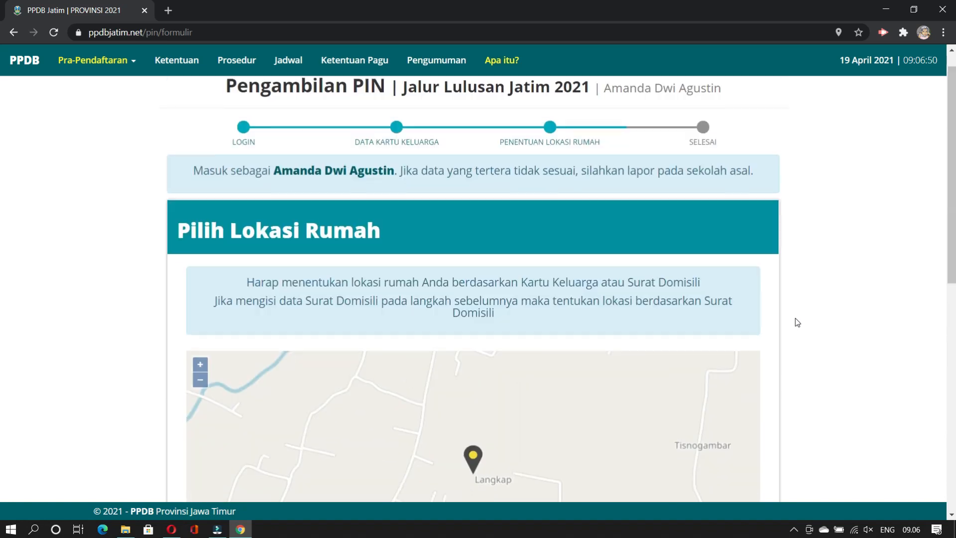
scroll(795, 321, "down", 8)
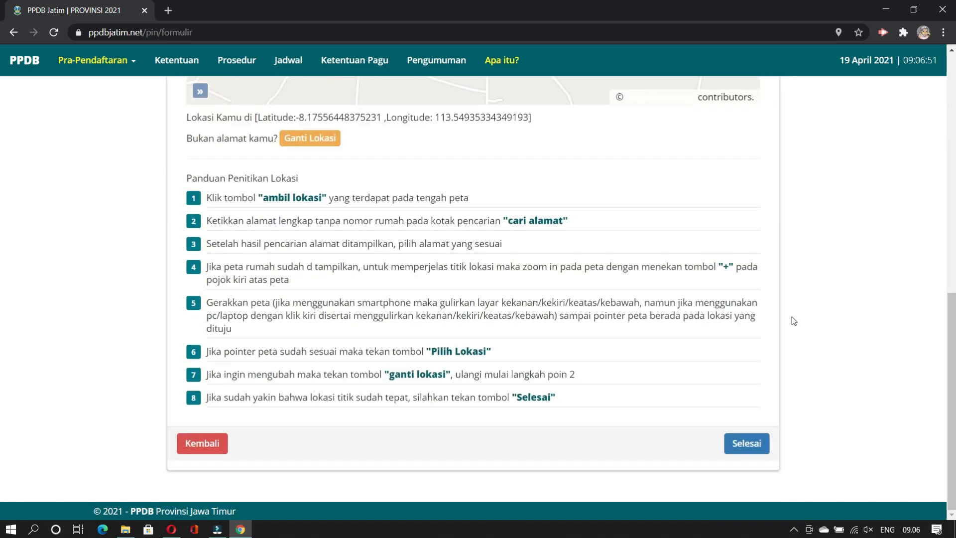
Step: Finish the location step, confirm 'Ya, Saya Yakin', and agree to the first declaration
left_click(747, 443)
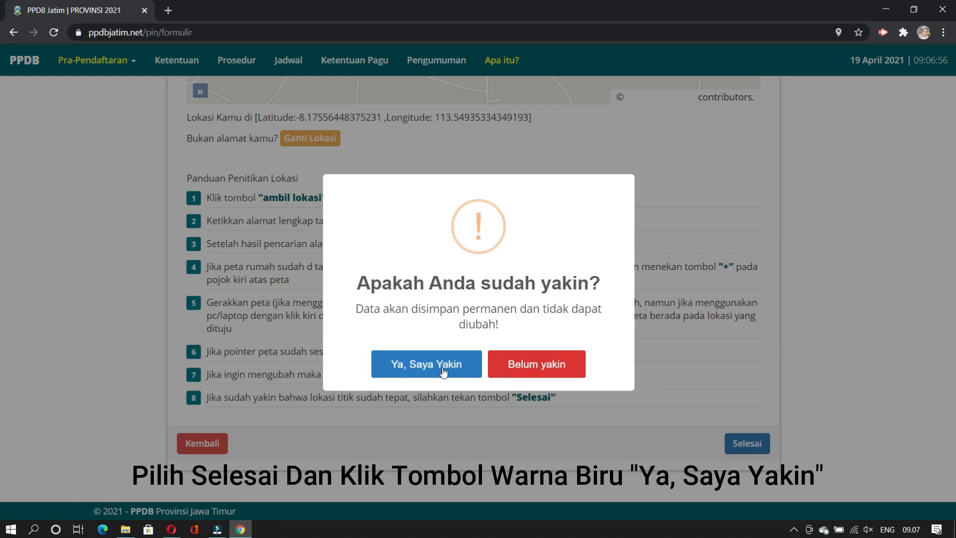
left_click(415, 367)
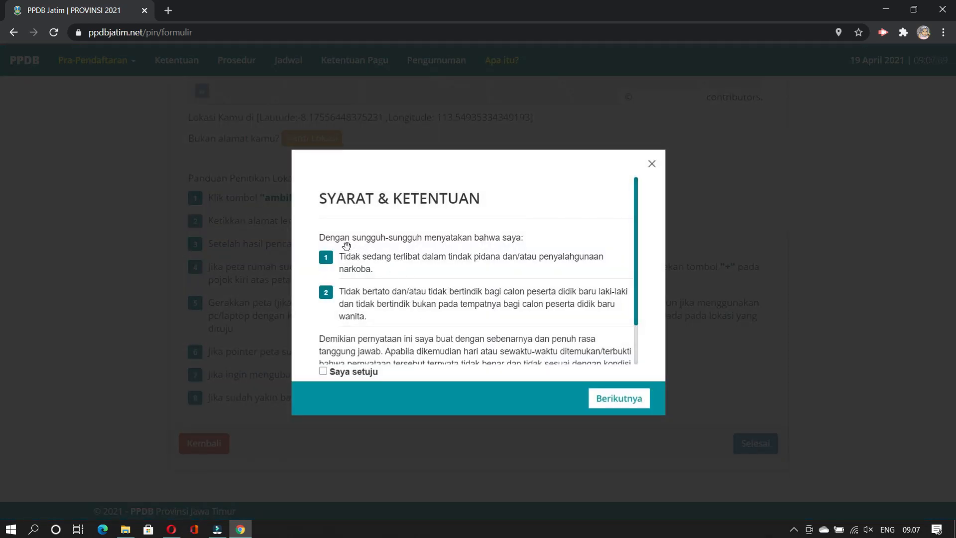
scroll(476, 253, "down", 1)
scroll(475, 253, "down", 2)
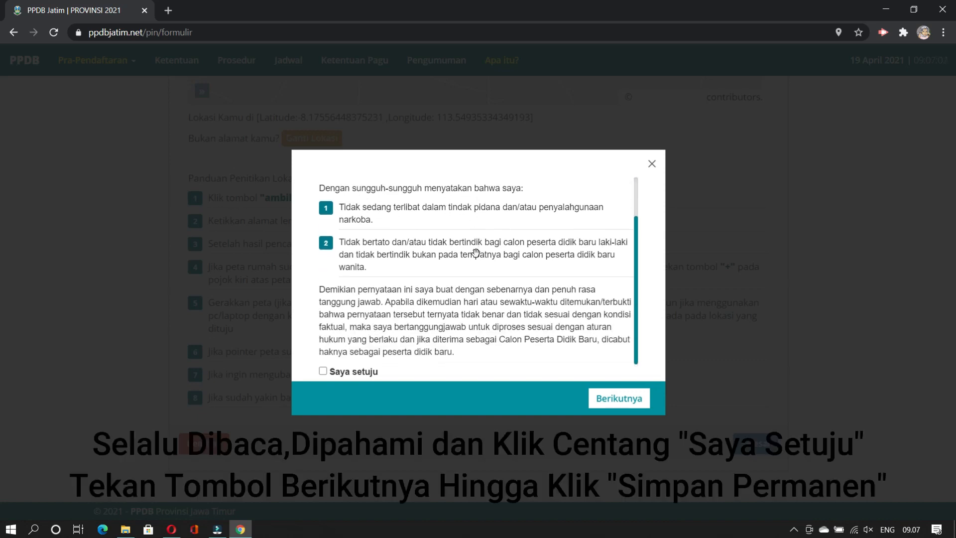
left_click(322, 372)
Step: Agree to the second declaration and save the PIN request with Simpan Permanen
scroll(493, 299, "up", 3)
scroll(494, 311, "down", 1)
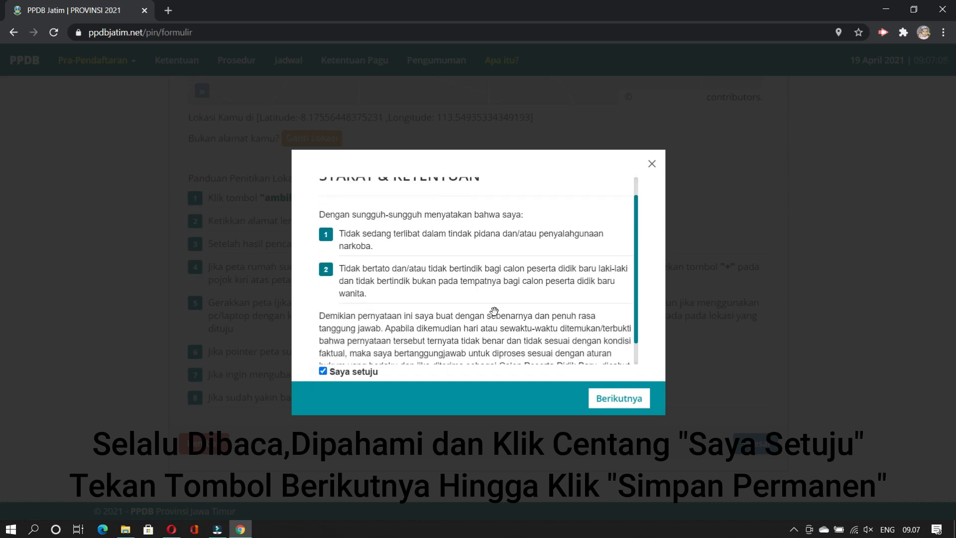
scroll(494, 311, "down", 1)
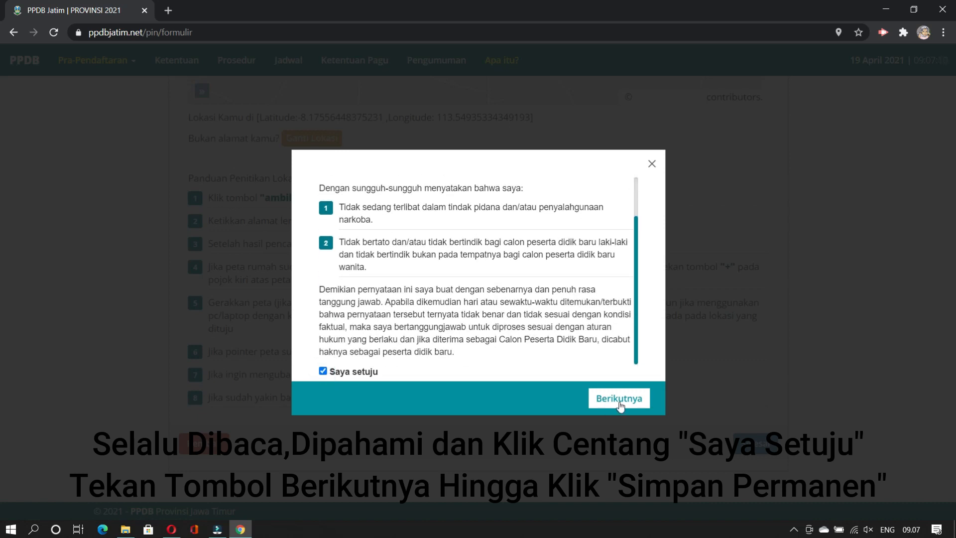
left_click(620, 400)
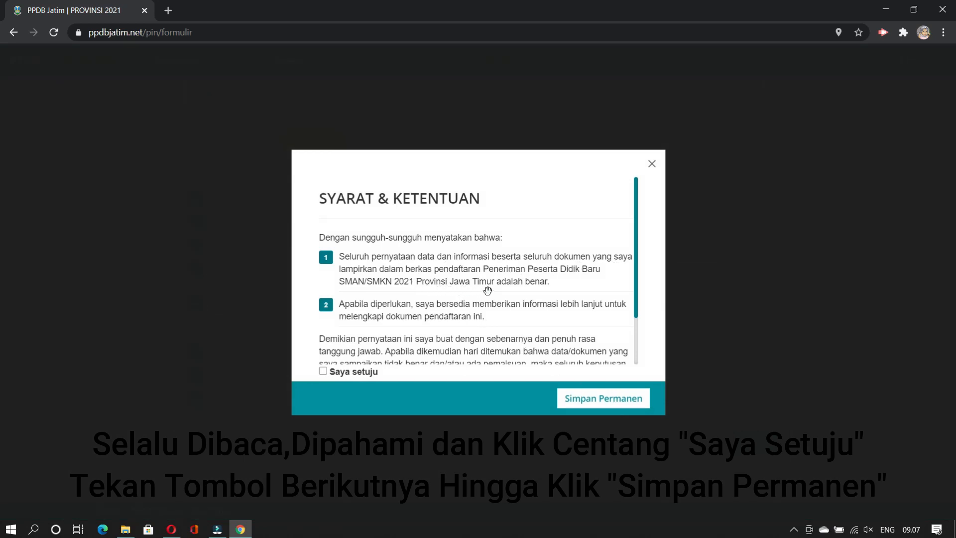
scroll(488, 290, "down", 2)
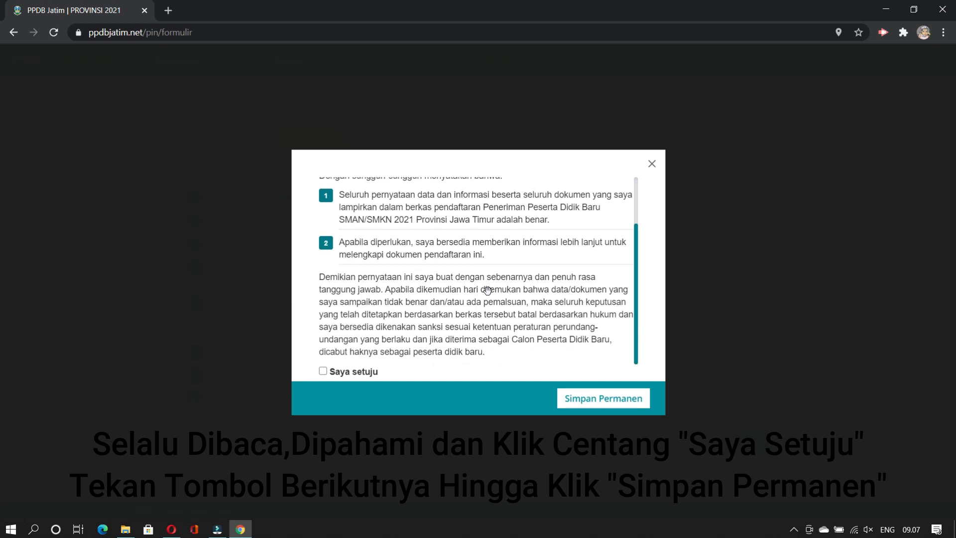
left_click(322, 373)
left_click(597, 404)
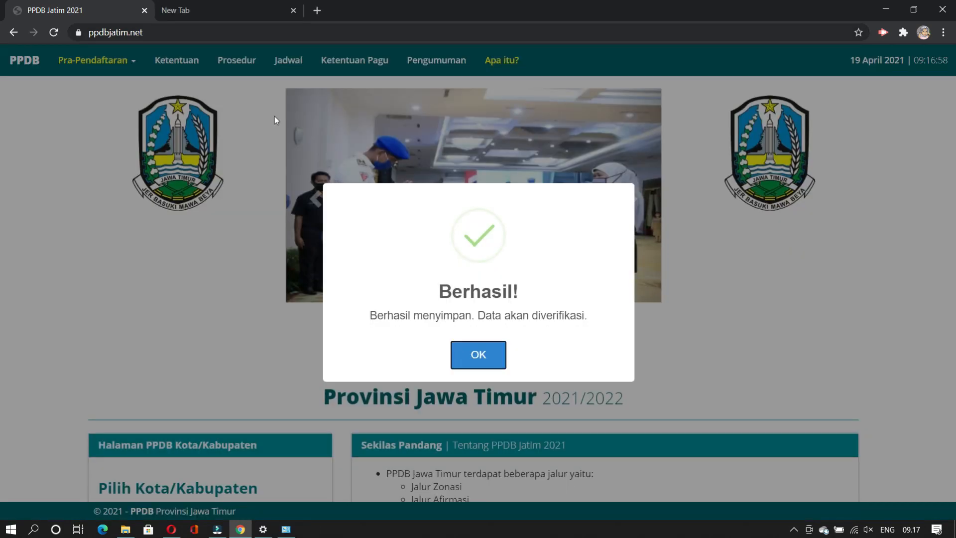
Step: Dismiss the Berhasil message and go to the Pra-Pendaftaran > Ambil PIN login page
left_click(474, 360)
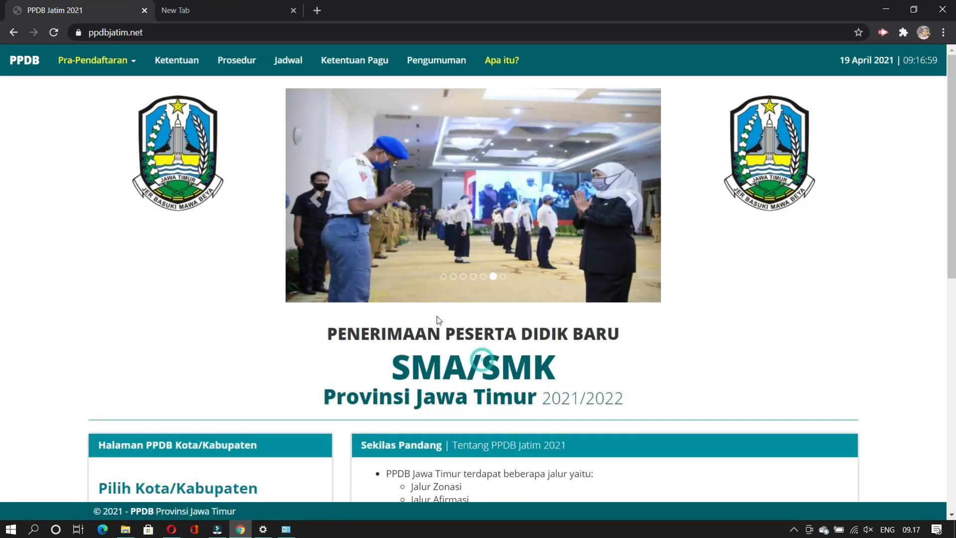
left_click(116, 65)
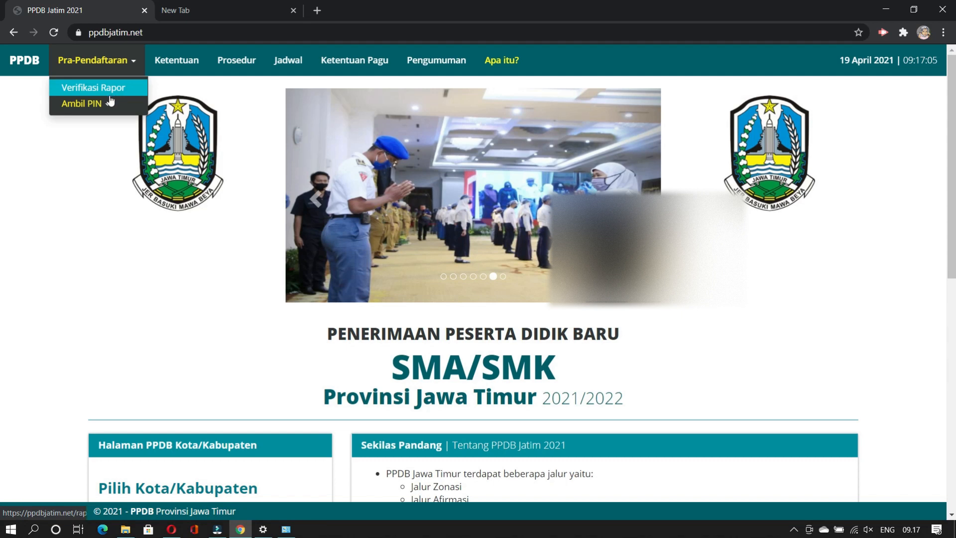
left_click(84, 103)
left_click(246, 116)
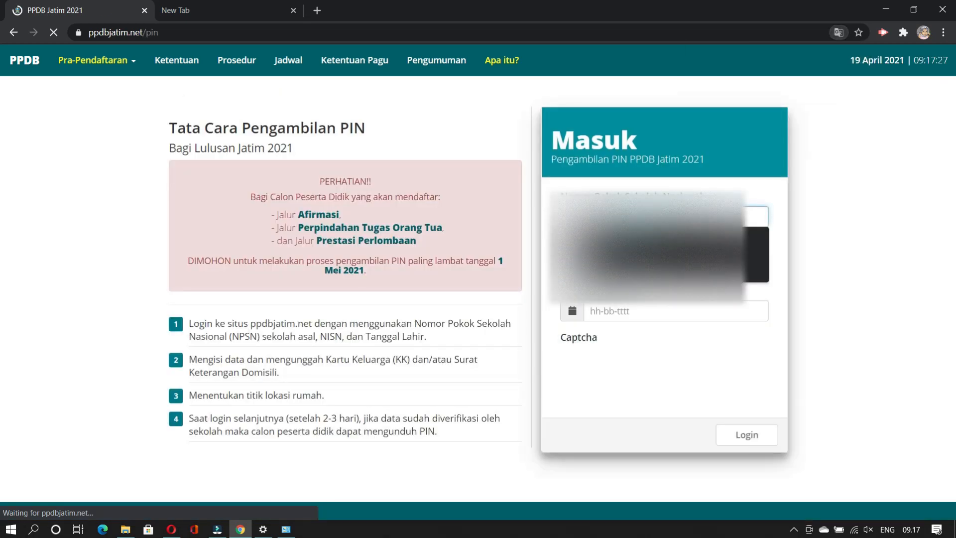
Step: Log in with the saved login details, calendar-picked birth date and reCAPTCHA to view verification status
left_click(607, 264)
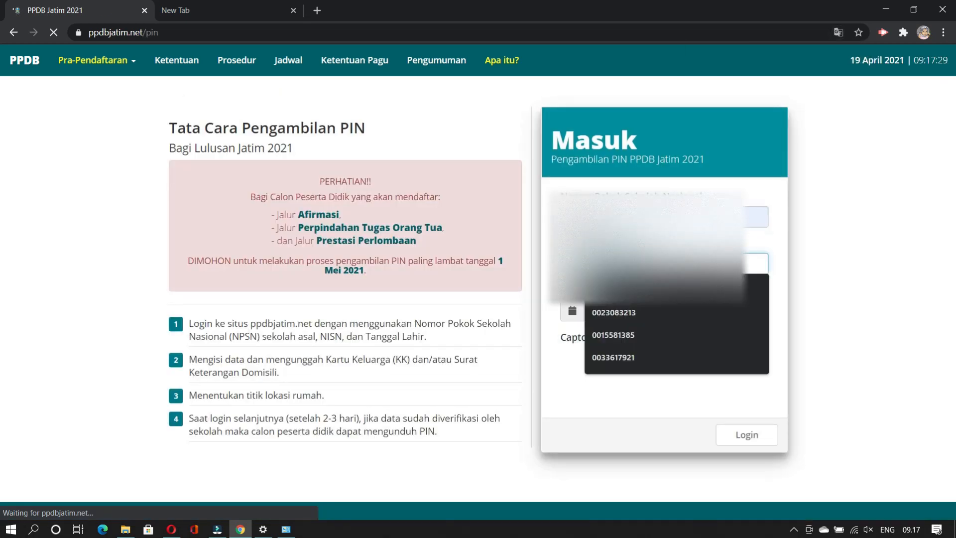
left_click(607, 290)
left_click(606, 309)
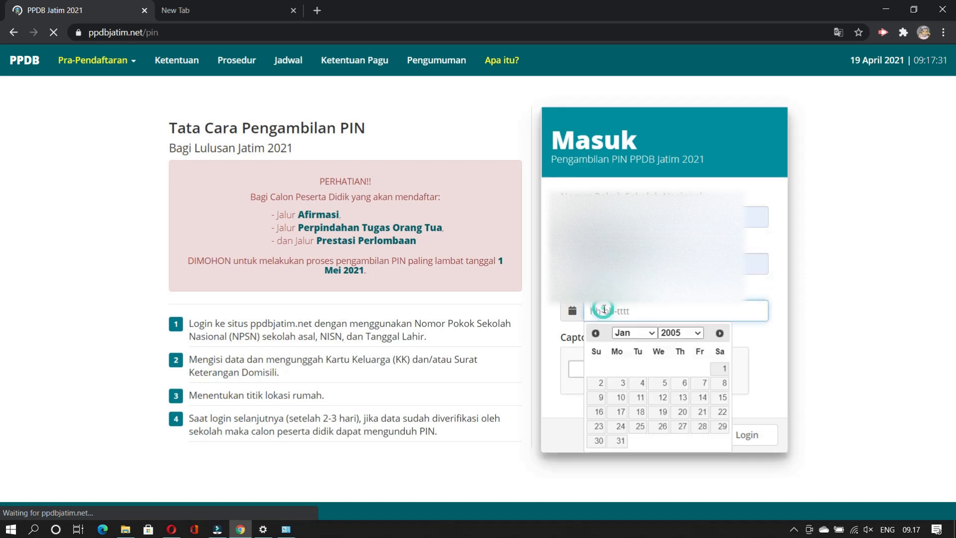
left_click(681, 333)
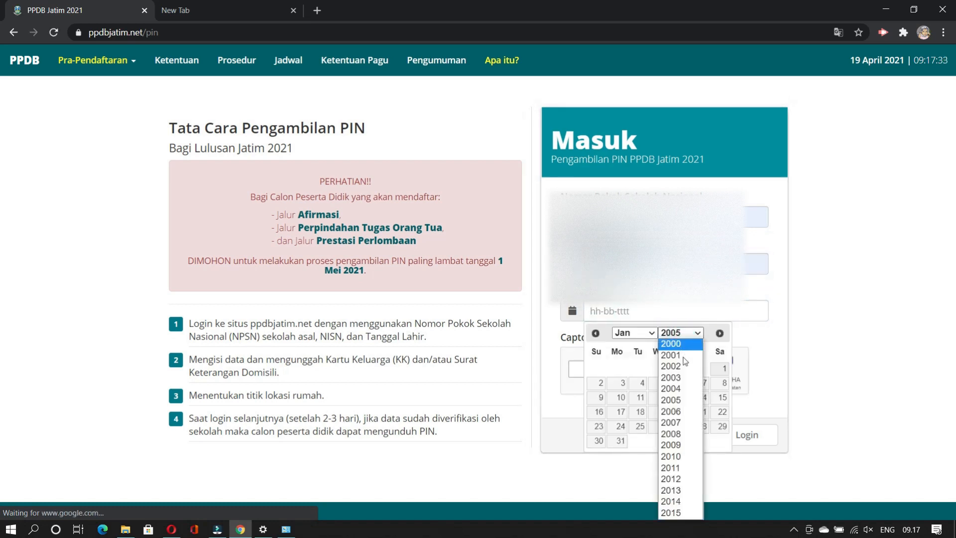
left_click(671, 389)
left_click(649, 335)
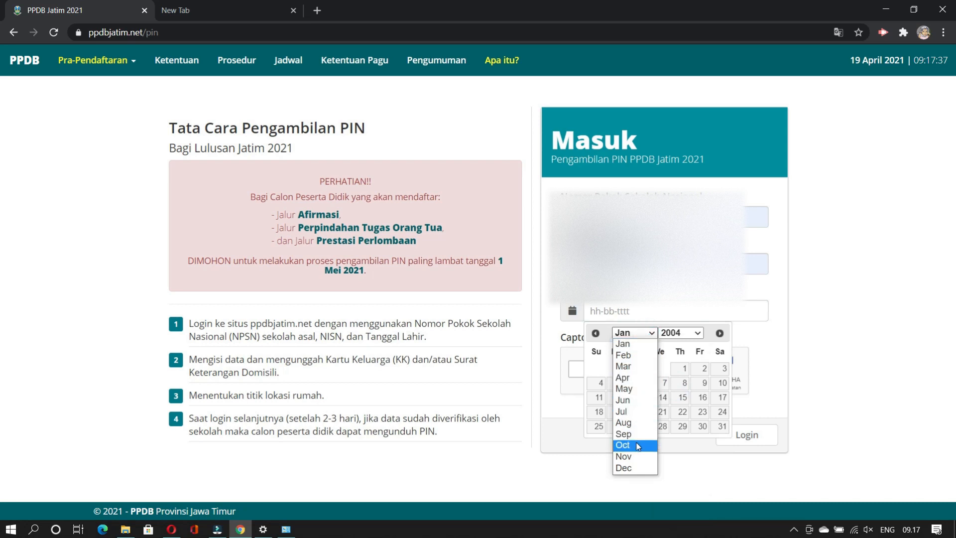
left_click(635, 423)
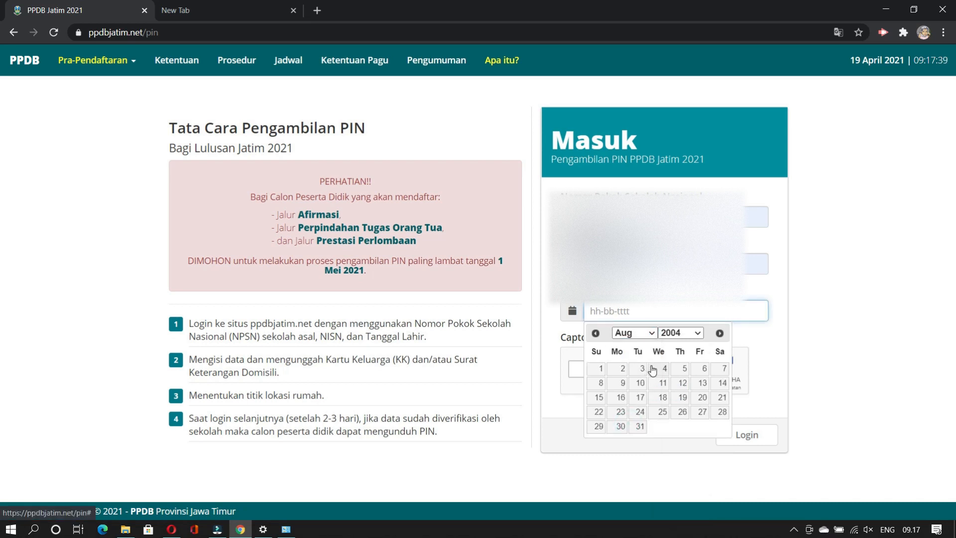
left_click(623, 384)
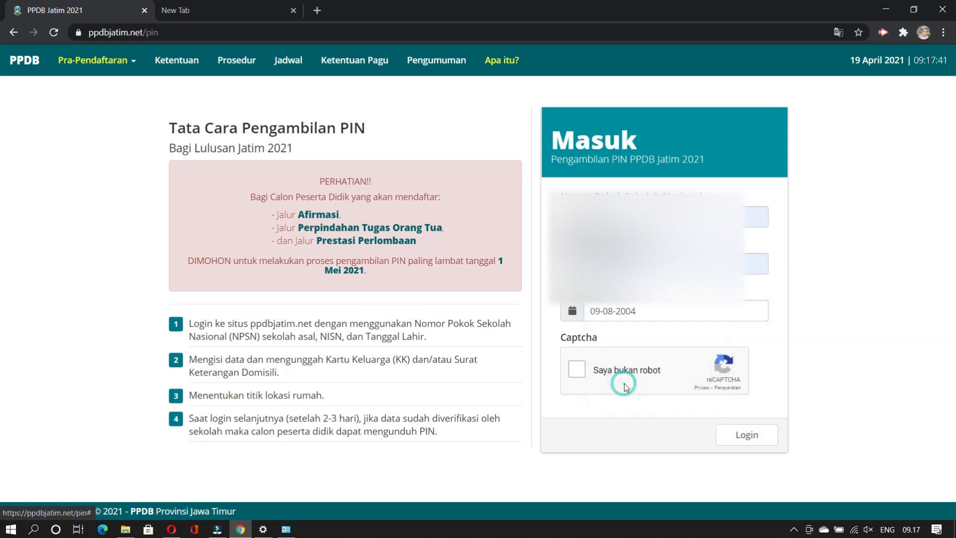
left_click(577, 370)
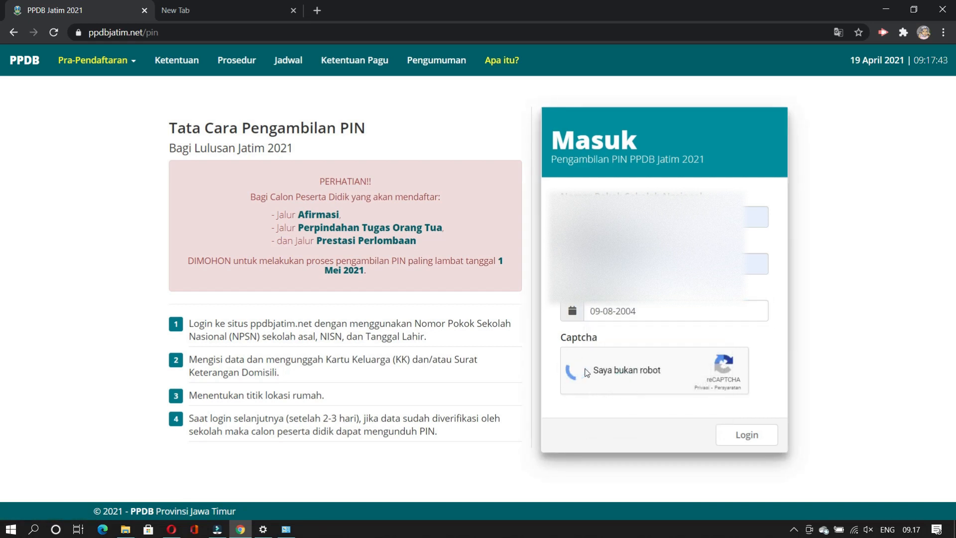
left_click(752, 440)
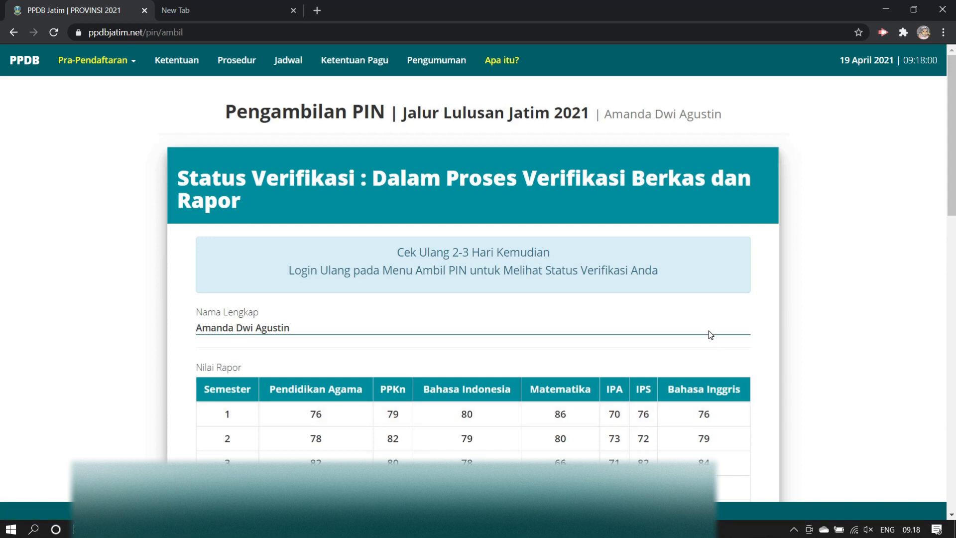
scroll(711, 334, "down", 6)
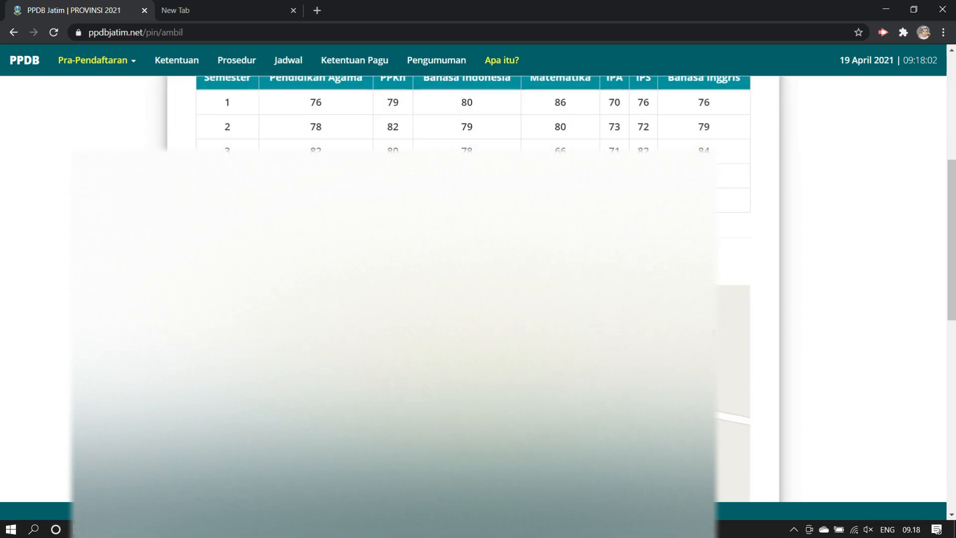
scroll(710, 335, "down", 10)
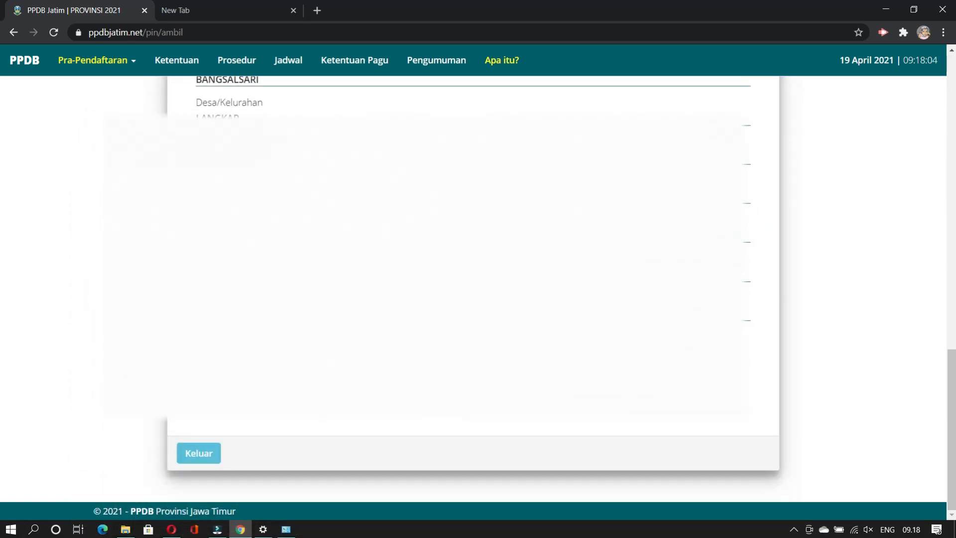
scroll(710, 319, "up", 8)
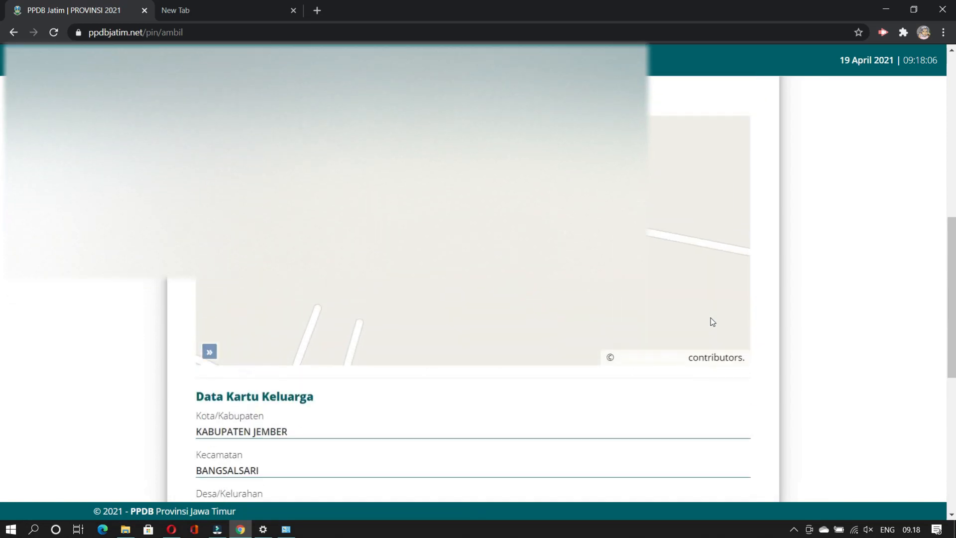
scroll(710, 317, "up", 10)
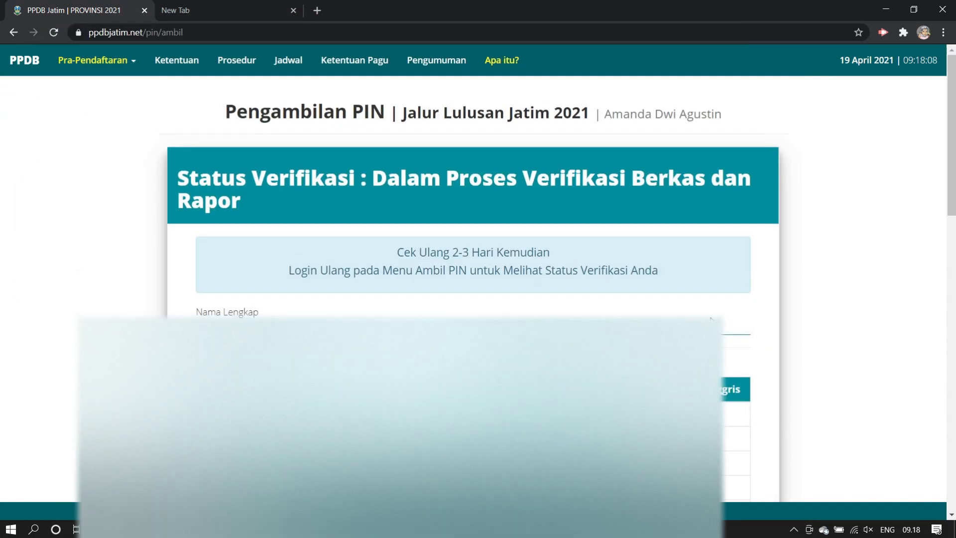